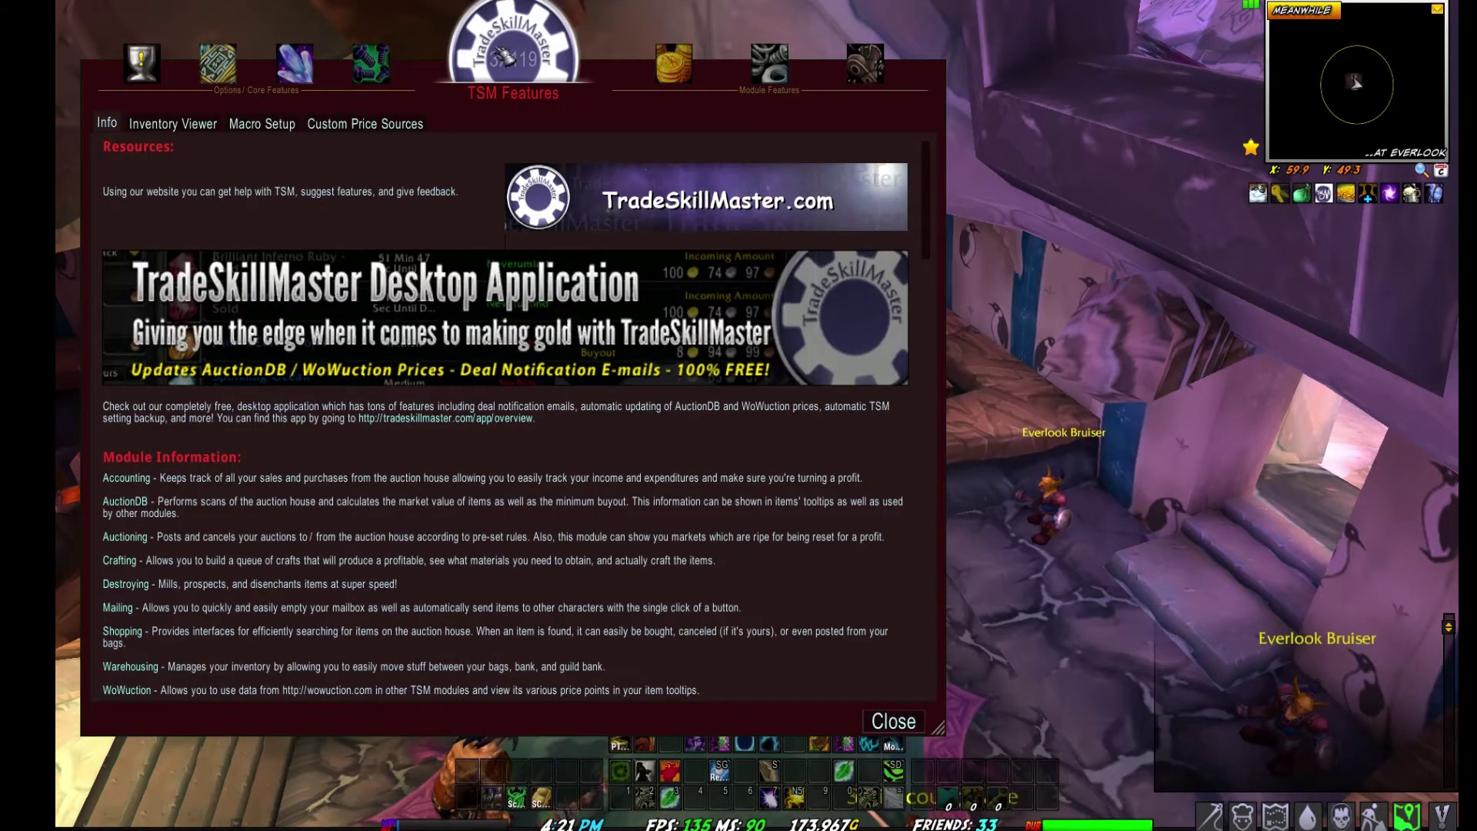
Move the TSM window toward the screen centre and lower the reference screenshot window.
{"action": "left_click_drag", "start_coordinate": [544, 67], "coordinate": [806, 84]}
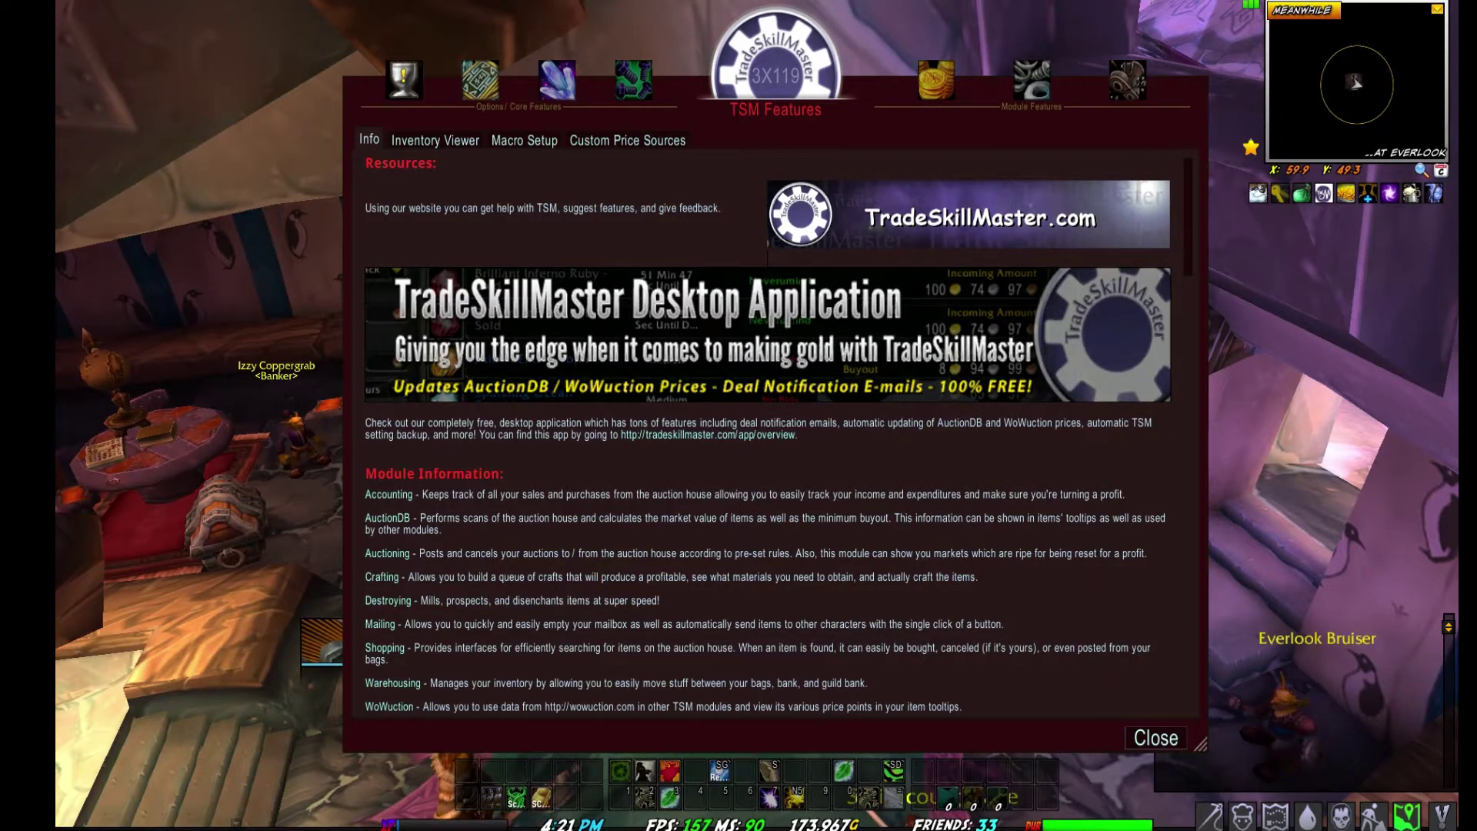
{"action": "key", "text": "alt+Tab"}
{"action": "left_click_drag", "start_coordinate": [896, 11], "coordinate": [936, 194]}
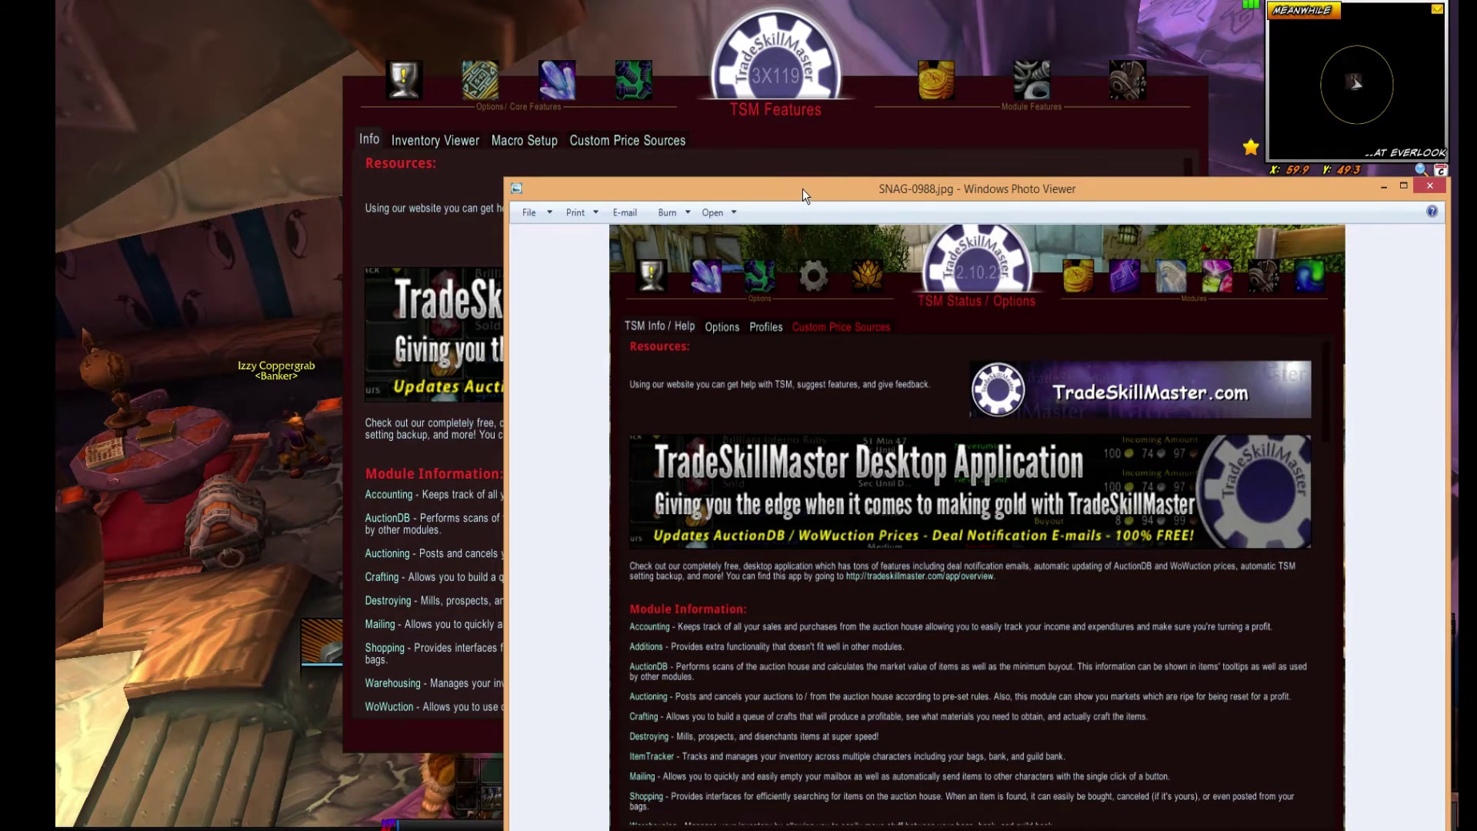
{"action": "key", "text": "alt+Tab"}
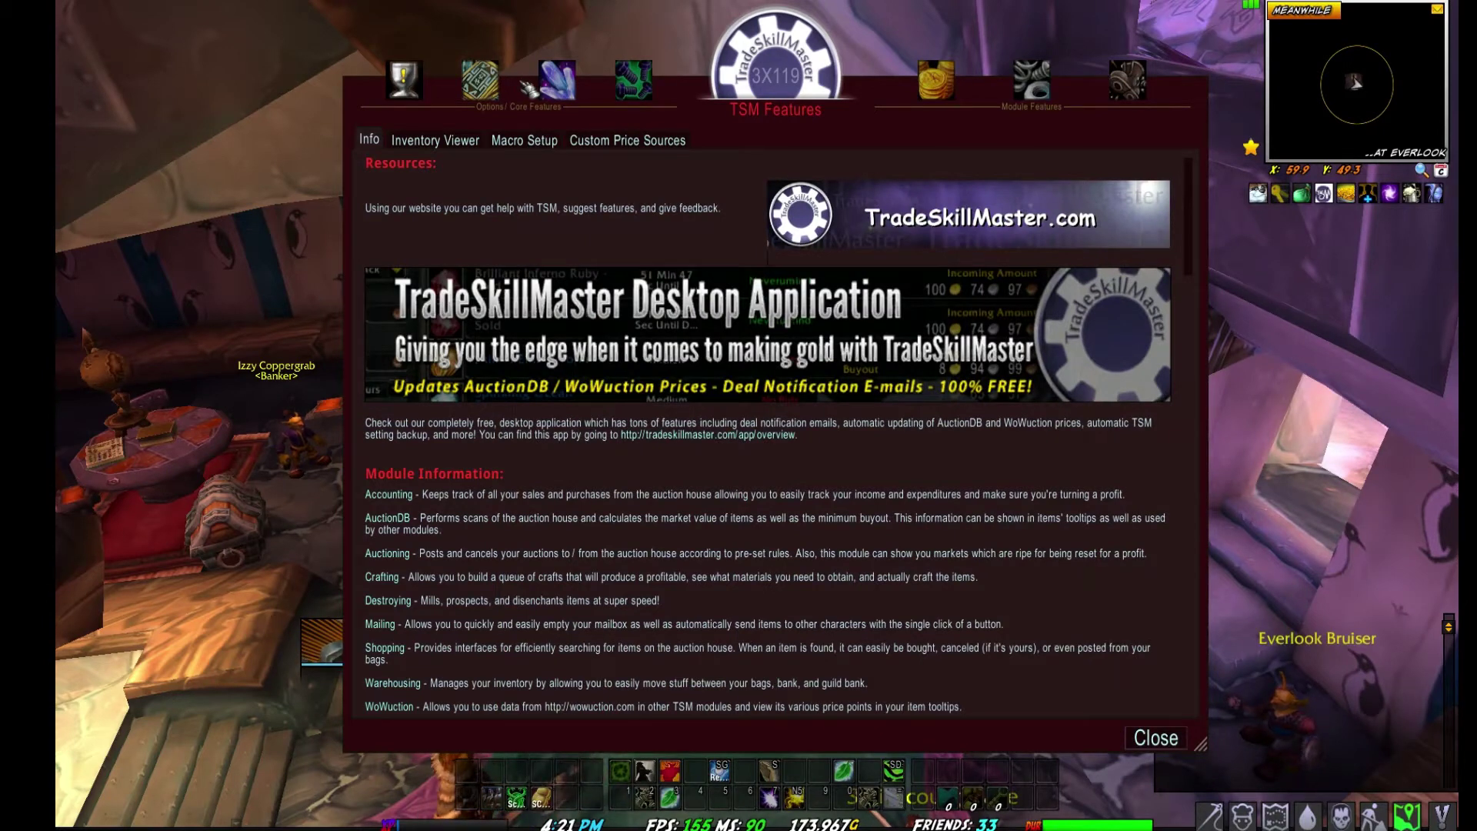
Fine-tune the TSM window's position and move the SNAG-0988.jpg screenshot window lower again.
{"action": "left_click_drag", "start_coordinate": [769, 82], "coordinate": [758, 69]}
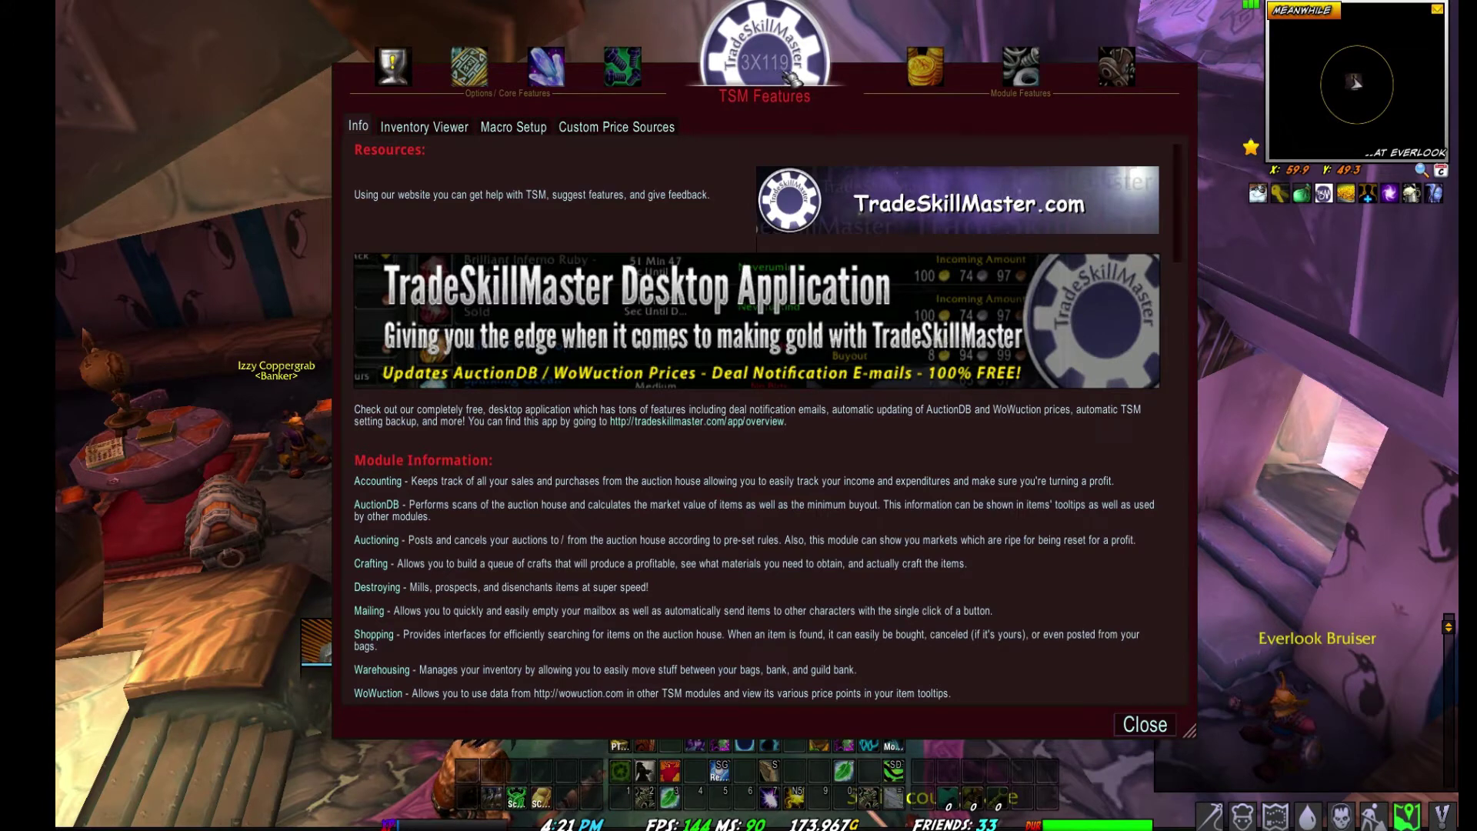
{"action": "left_click_drag", "start_coordinate": [784, 33], "coordinate": [788, 31]}
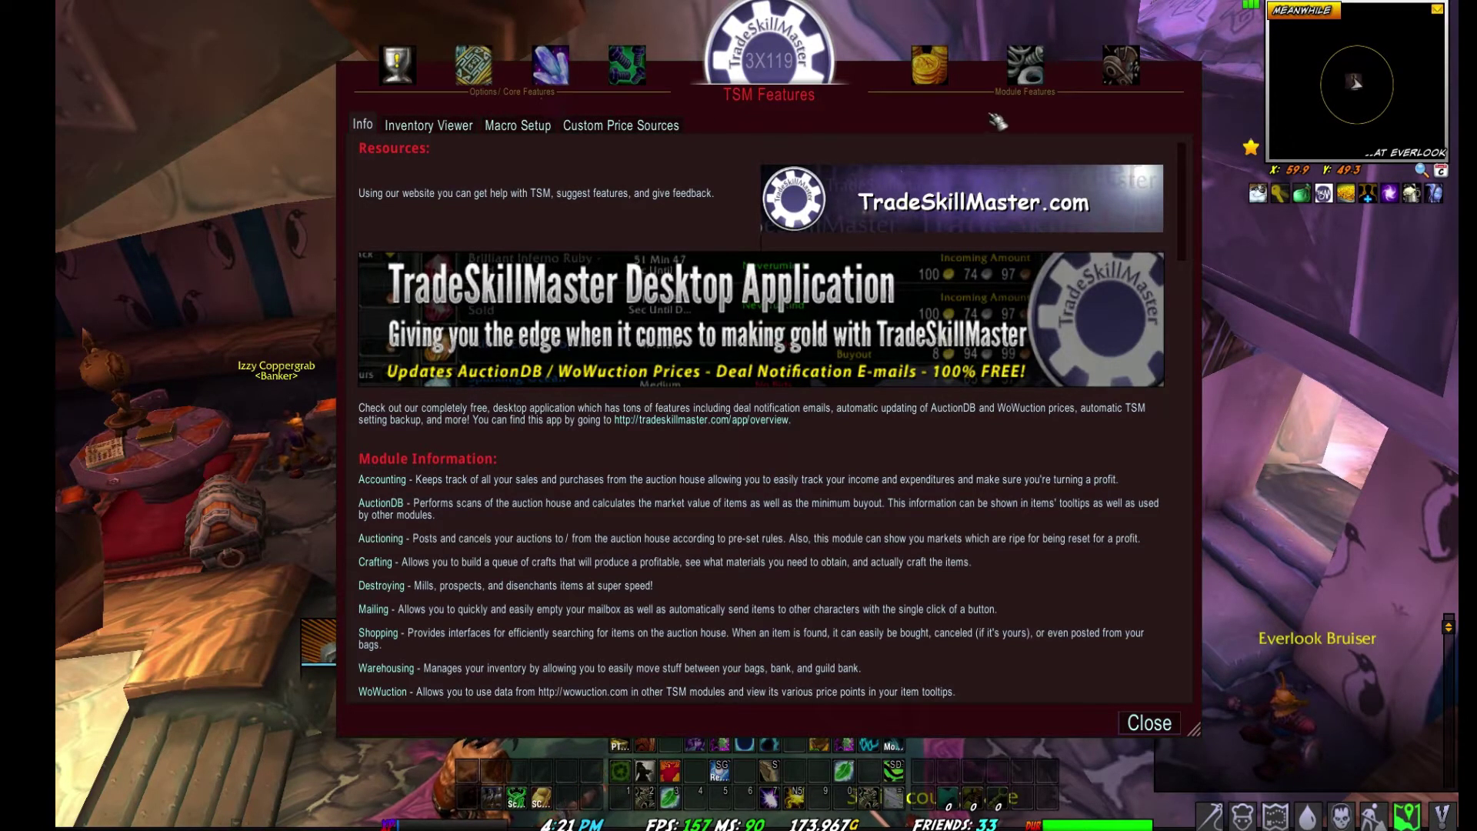
{"action": "key", "text": "alt+Tab"}
{"action": "left_click_drag", "start_coordinate": [851, 63], "coordinate": [914, 158]}
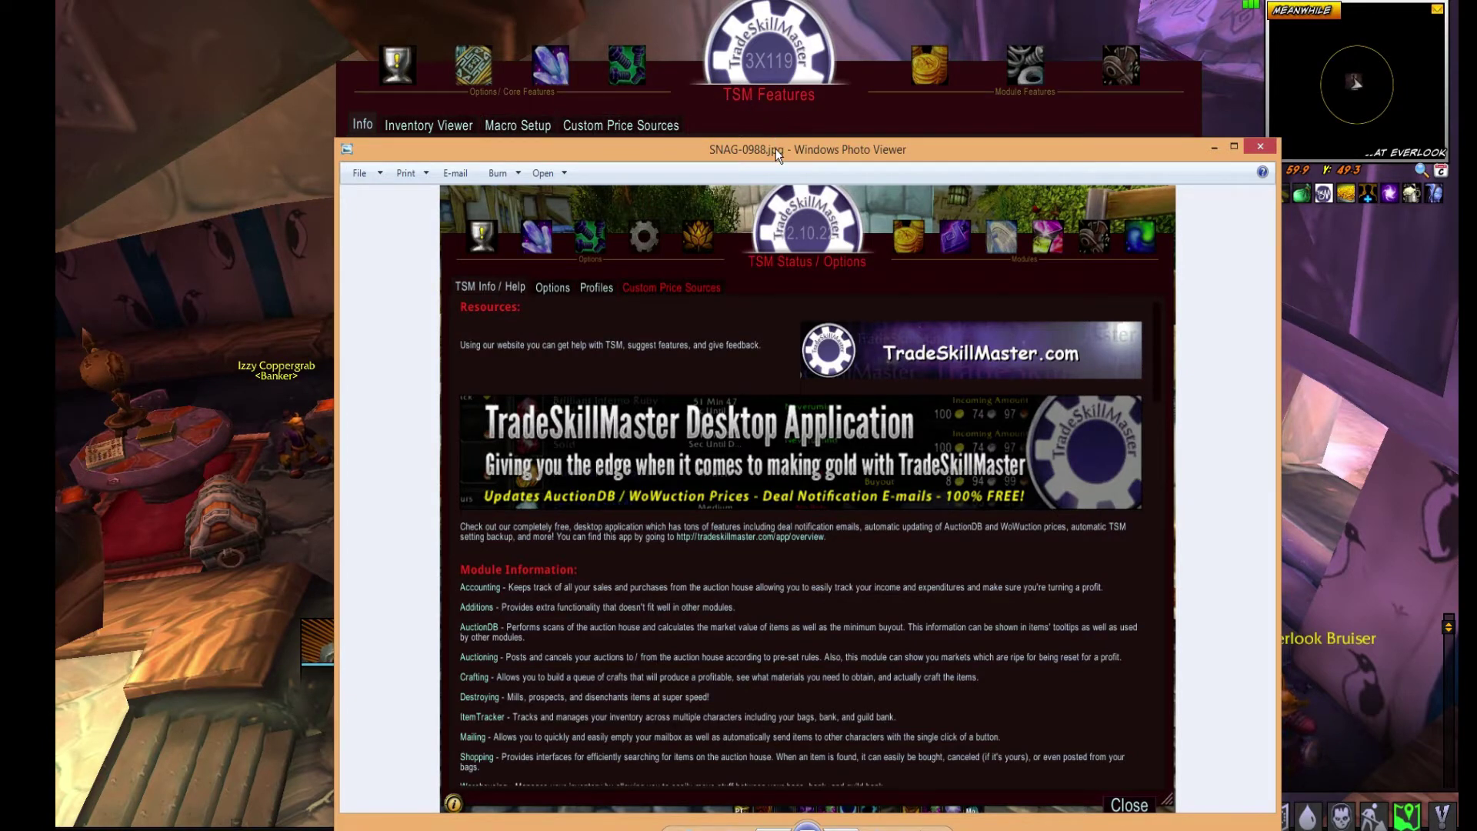
{"action": "key", "text": "alt+Tab"}
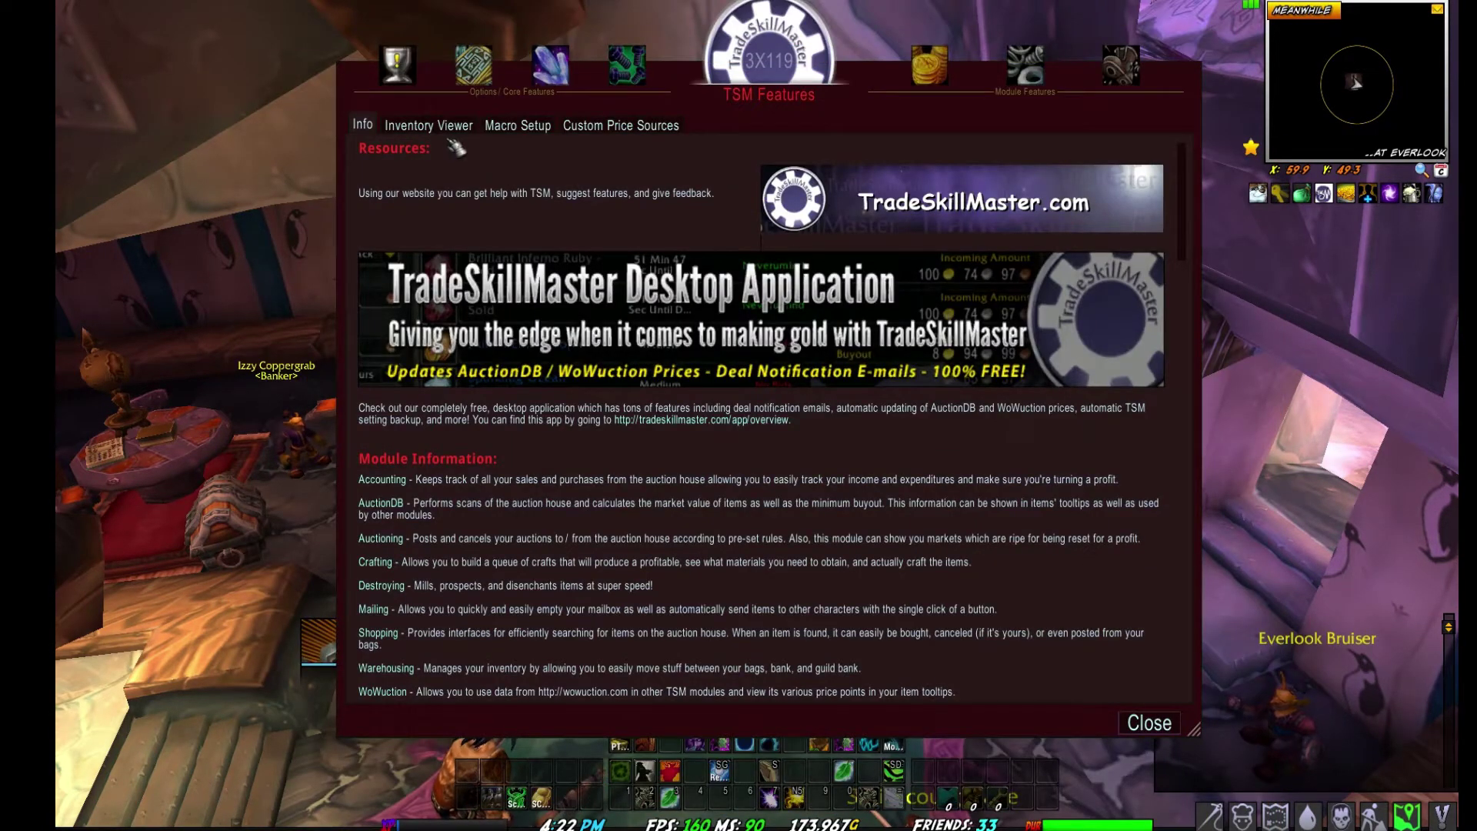
Scroll through the Inventory Viewer's item counts and values, then go to Macro Setup.
{"action": "left_click", "coordinate": [454, 132]}
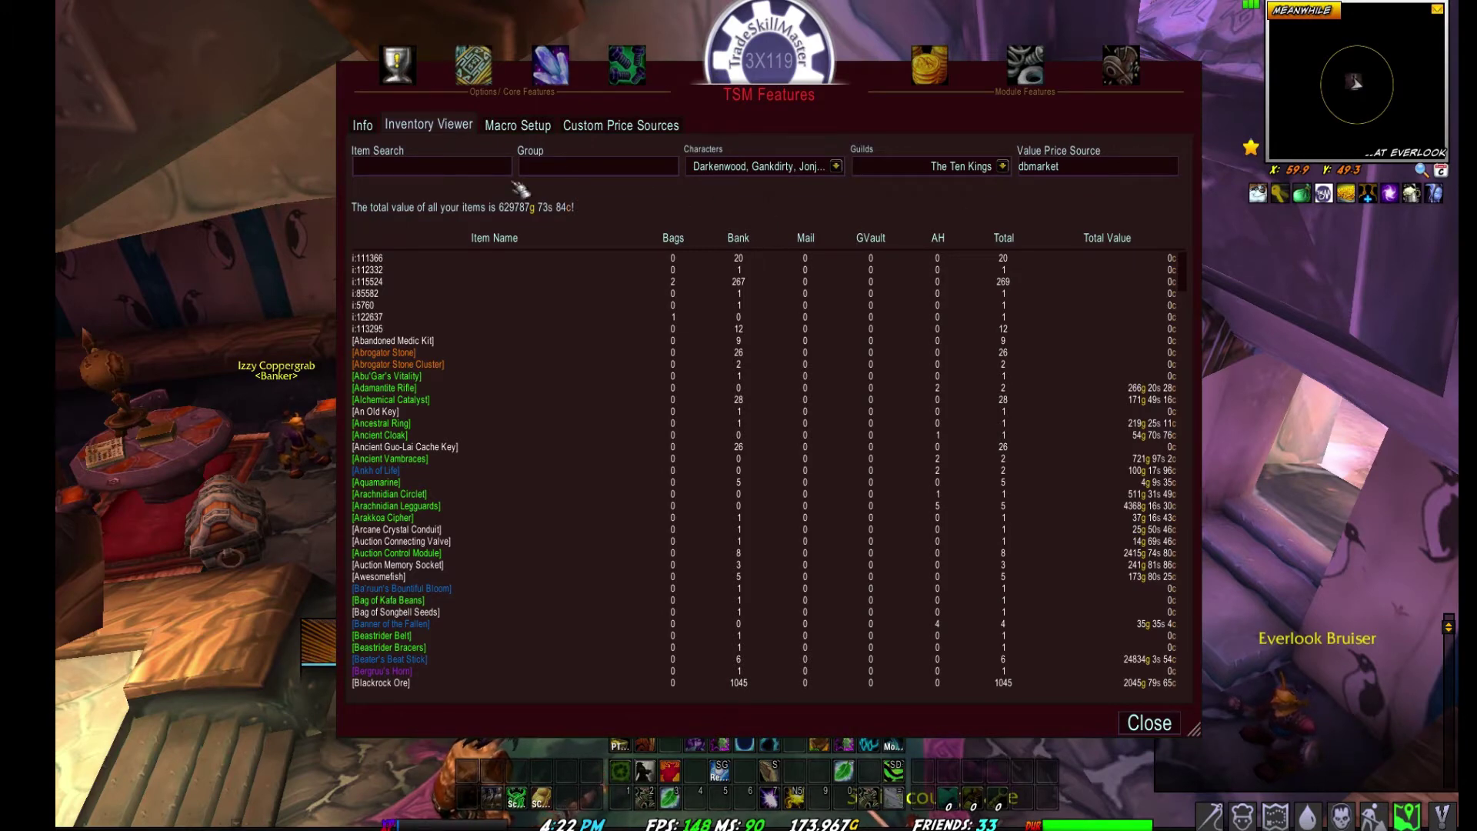
{"action": "mouse_move", "coordinate": [770, 66]}
{"action": "left_mouse_down"}
{"action": "mouse_move", "coordinate": [727, 73]}
{"action": "mouse_move", "coordinate": [764, 66]}
{"action": "left_mouse_up"}
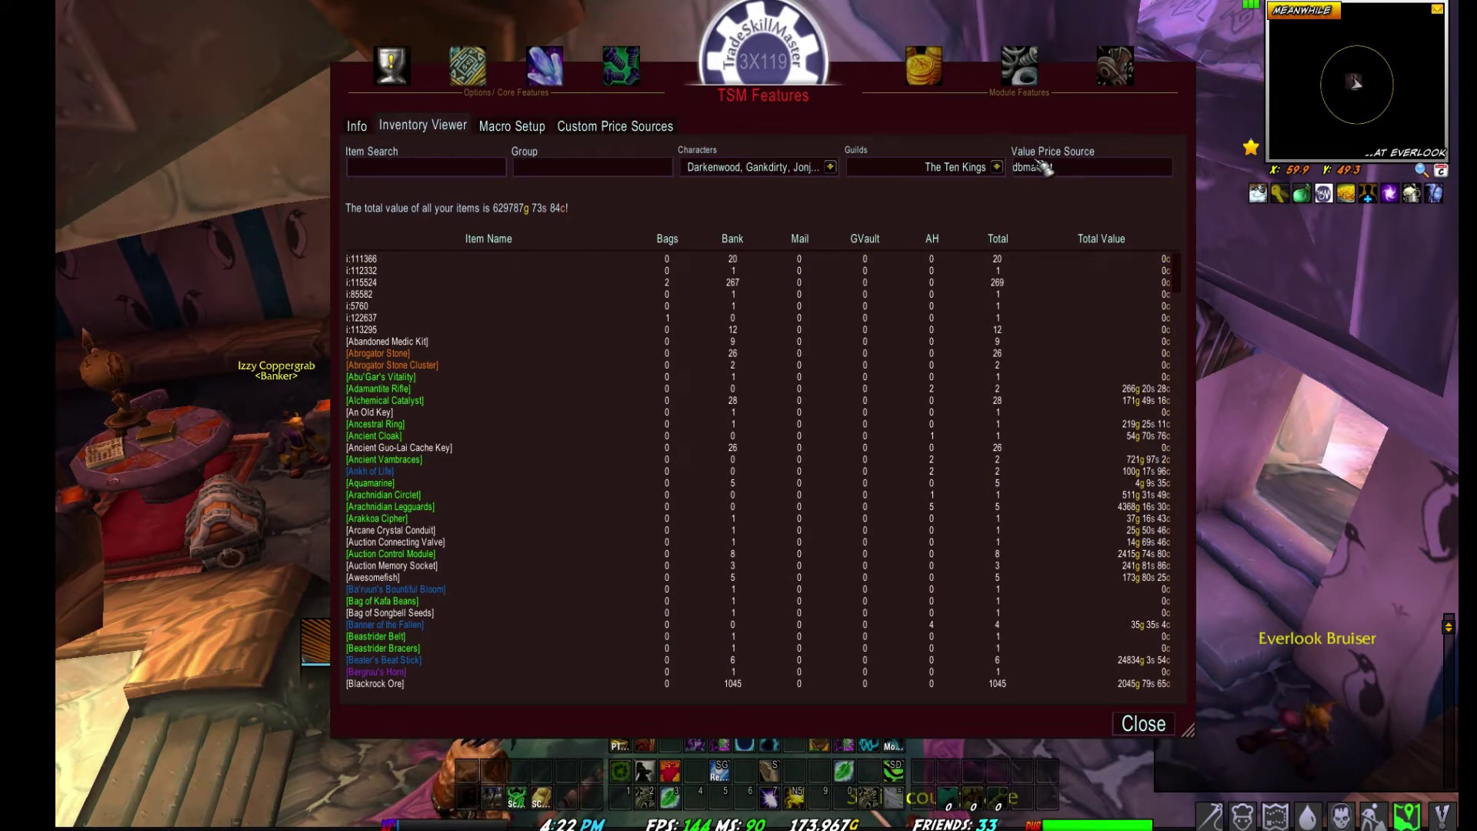
{"action": "scroll", "coordinate": [587, 306], "scroll_direction": "down", "scroll_amount": 10}
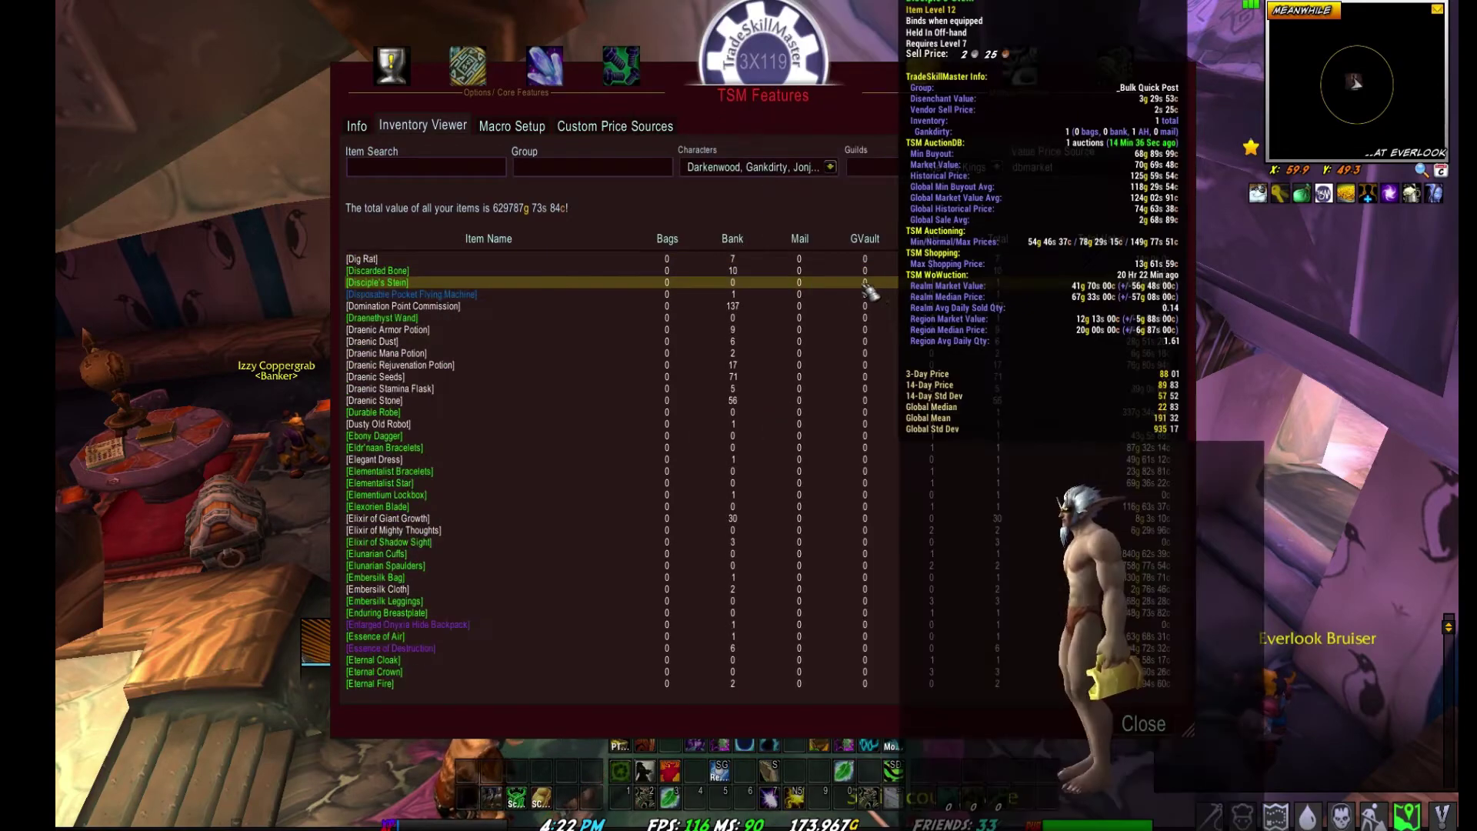
{"action": "scroll", "coordinate": [842, 283], "scroll_direction": "down", "scroll_amount": 20}
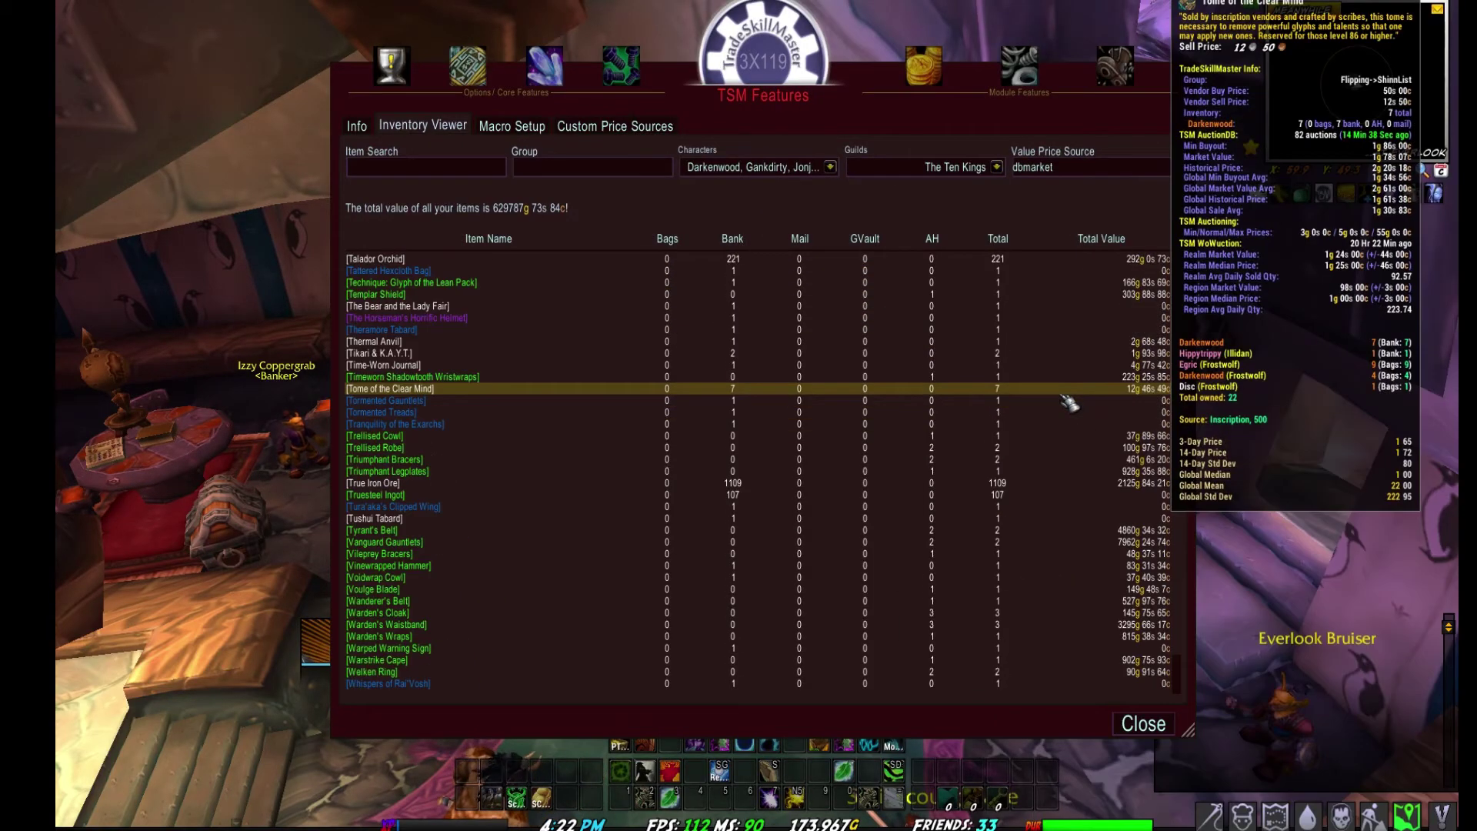
{"action": "scroll", "coordinate": [1066, 400], "scroll_direction": "up", "scroll_amount": 20}
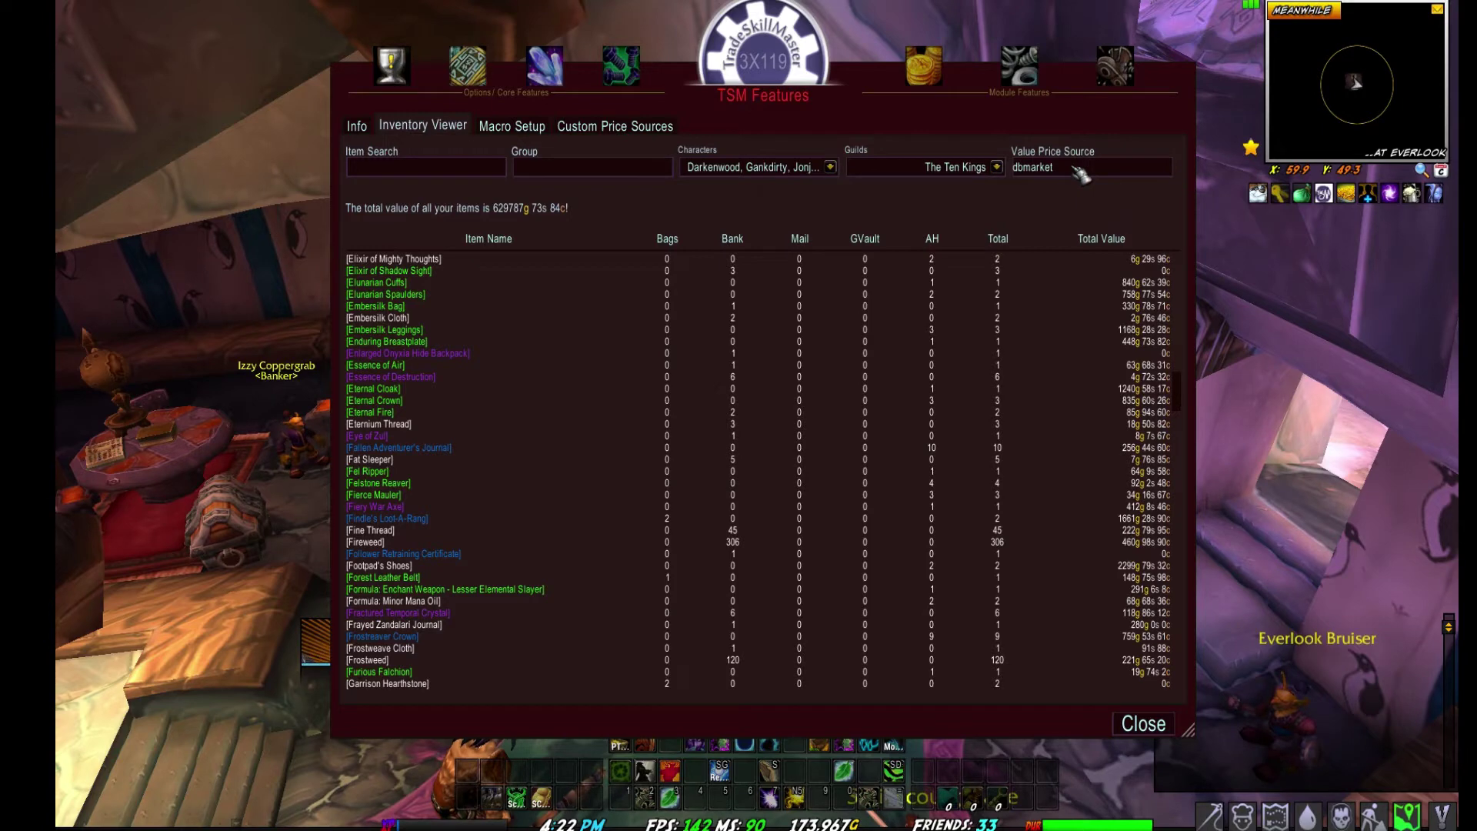
{"action": "left_click_drag", "start_coordinate": [799, 72], "coordinate": [792, 73]}
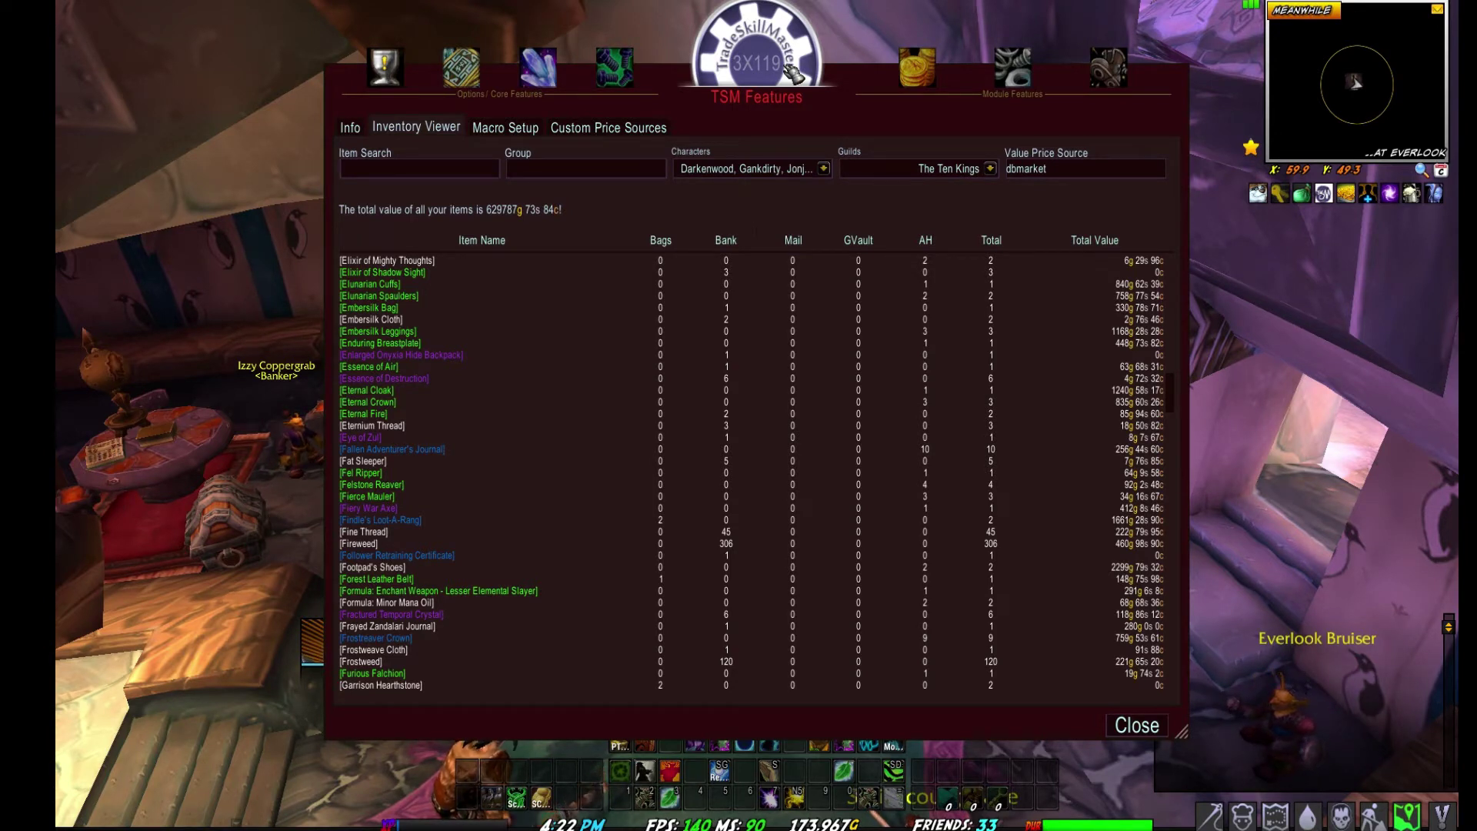
{"action": "left_click_drag", "start_coordinate": [801, 75], "coordinate": [740, 78]}
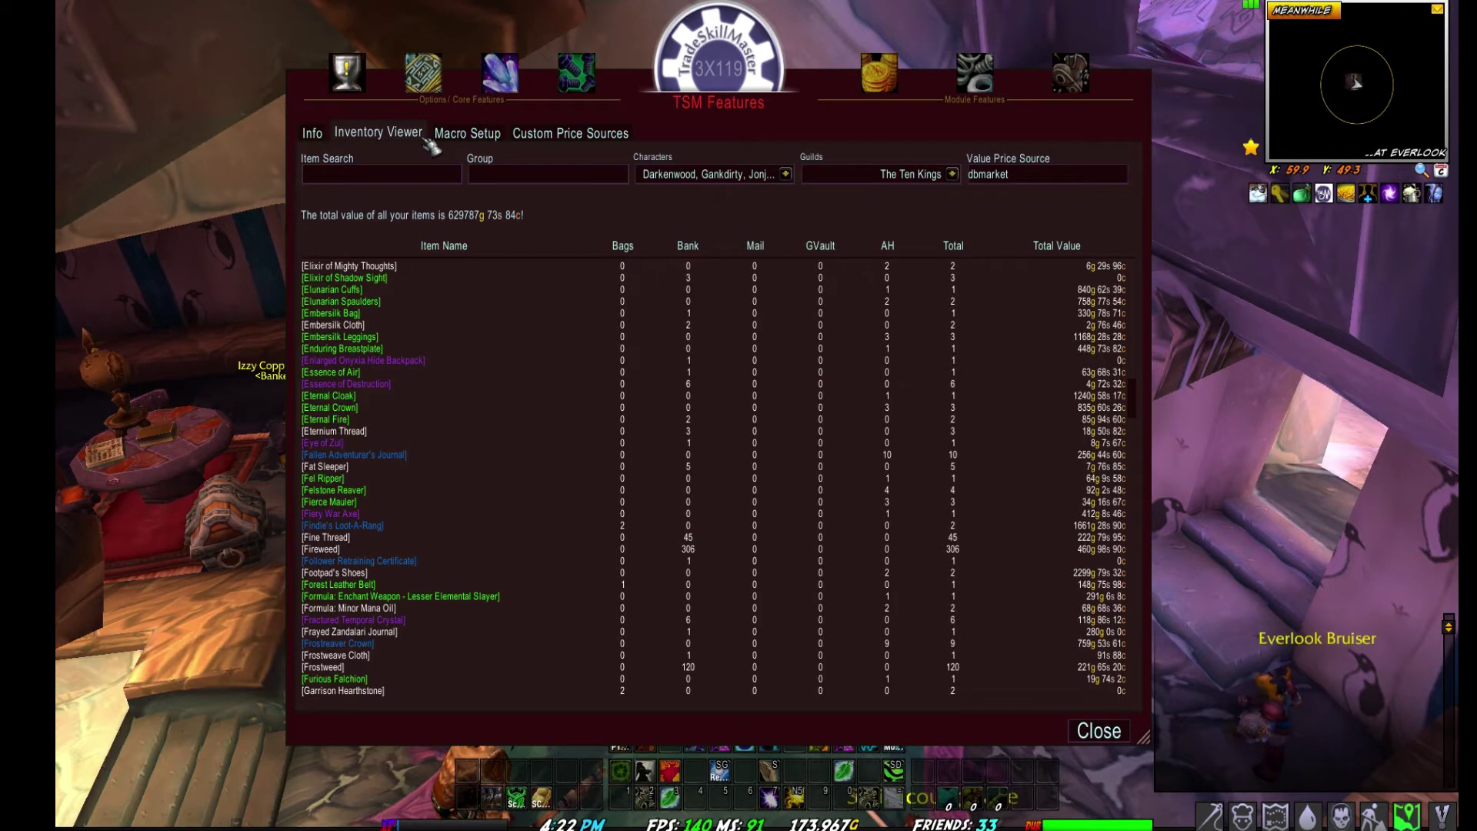
{"action": "left_click", "coordinate": [485, 141]}
Create and bind the scroll-wheel macro with all six TSM buttons, Up/Down directions and CTRL.
{"action": "left_click_drag", "start_coordinate": [714, 78], "coordinate": [723, 73]}
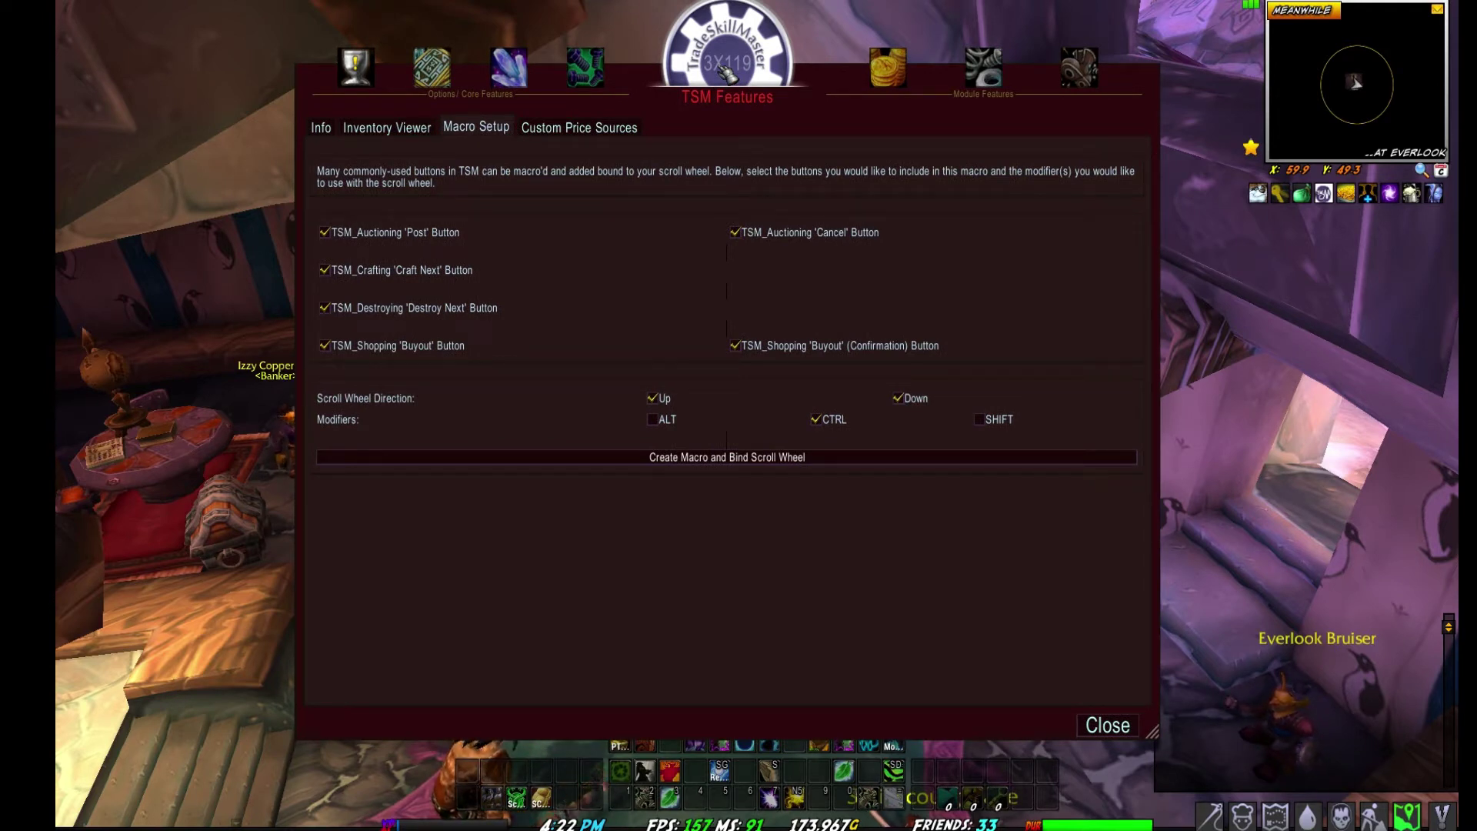
{"action": "left_click_drag", "start_coordinate": [727, 74], "coordinate": [723, 79]}
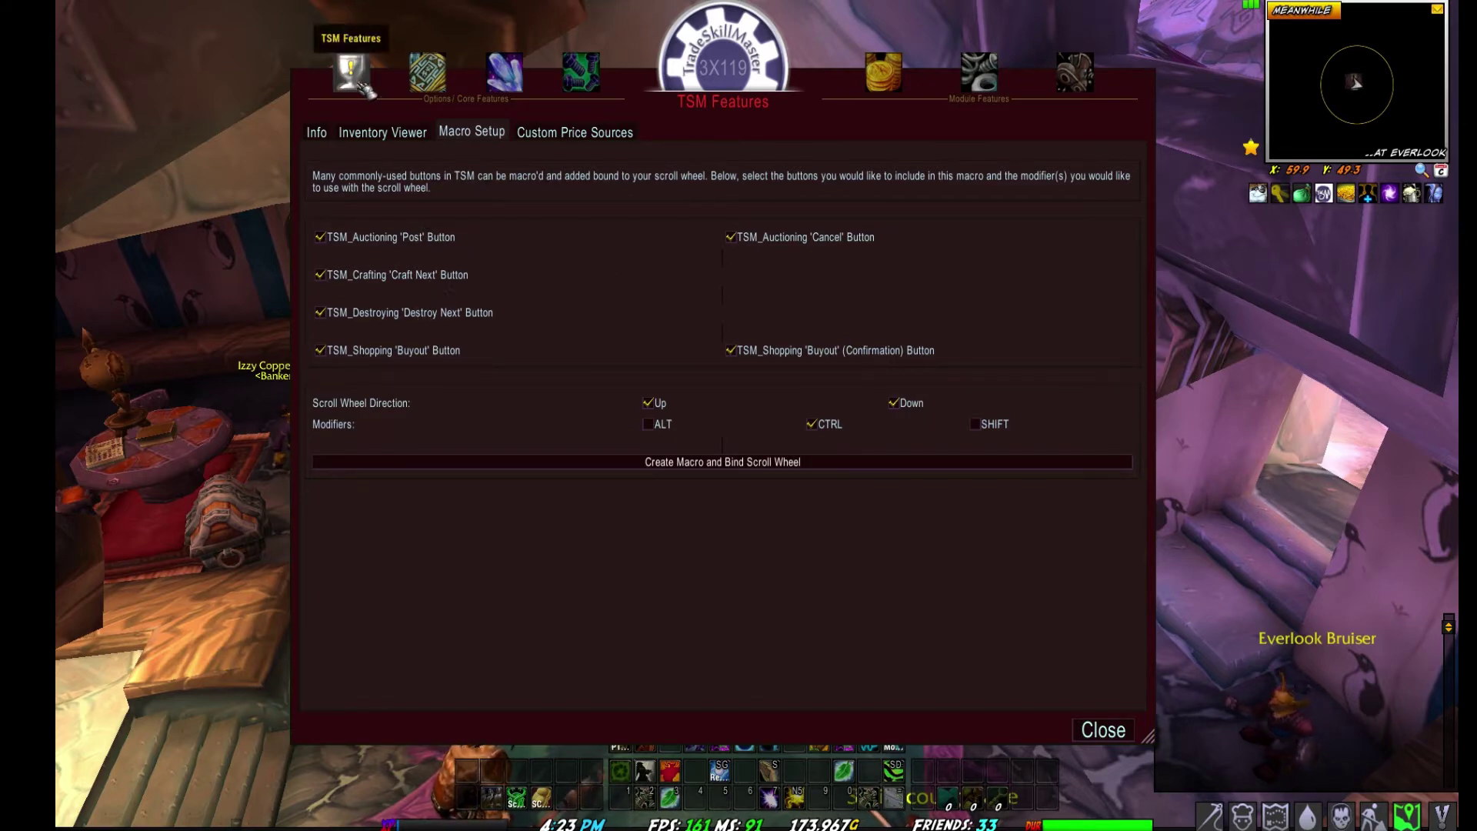
{"action": "left_click", "coordinate": [427, 73]}
{"action": "left_click", "coordinate": [471, 134]}
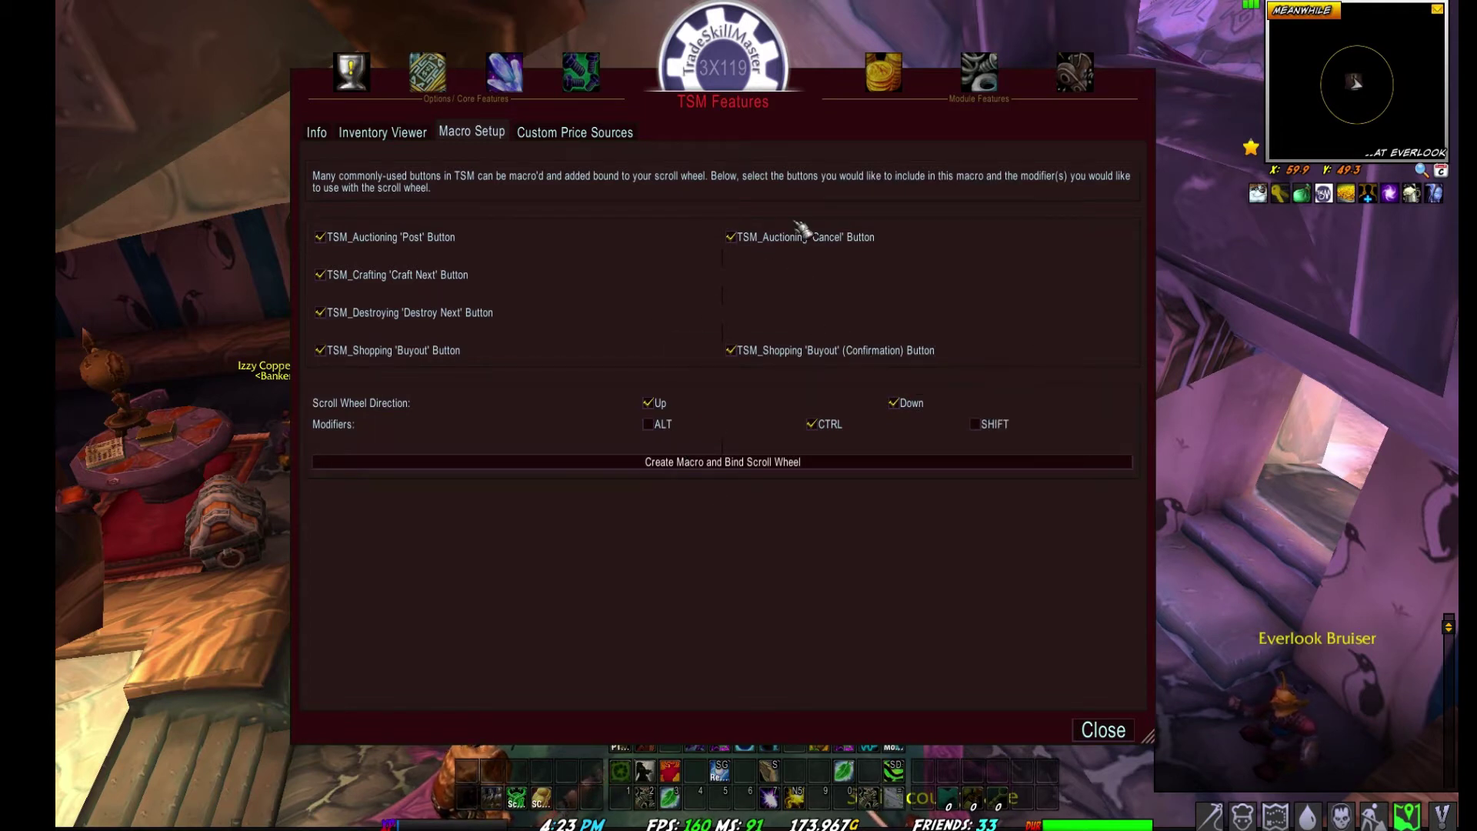
{"action": "left_click", "coordinate": [767, 464]}
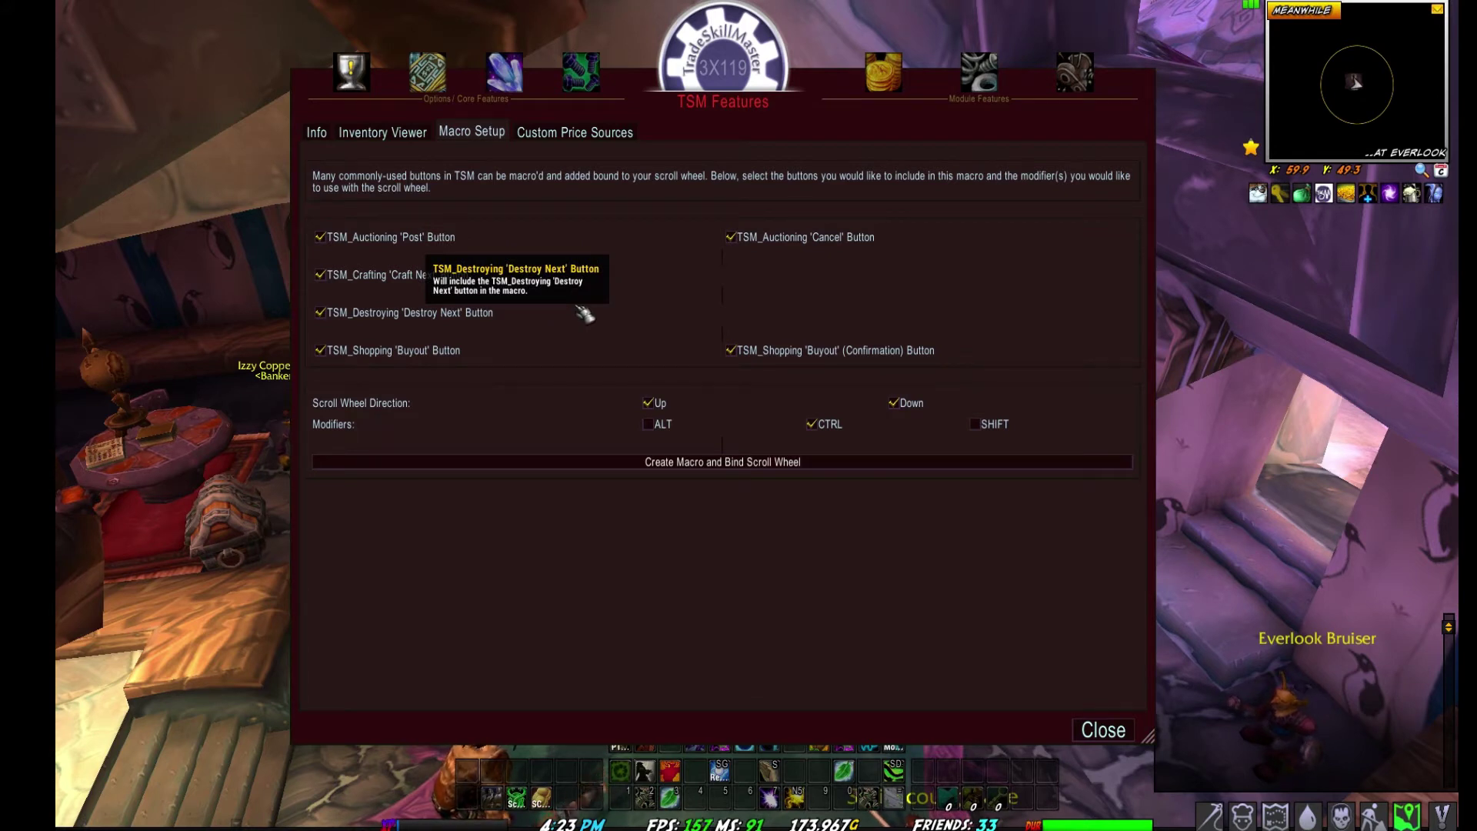
{"action": "left_click", "coordinate": [731, 239]}
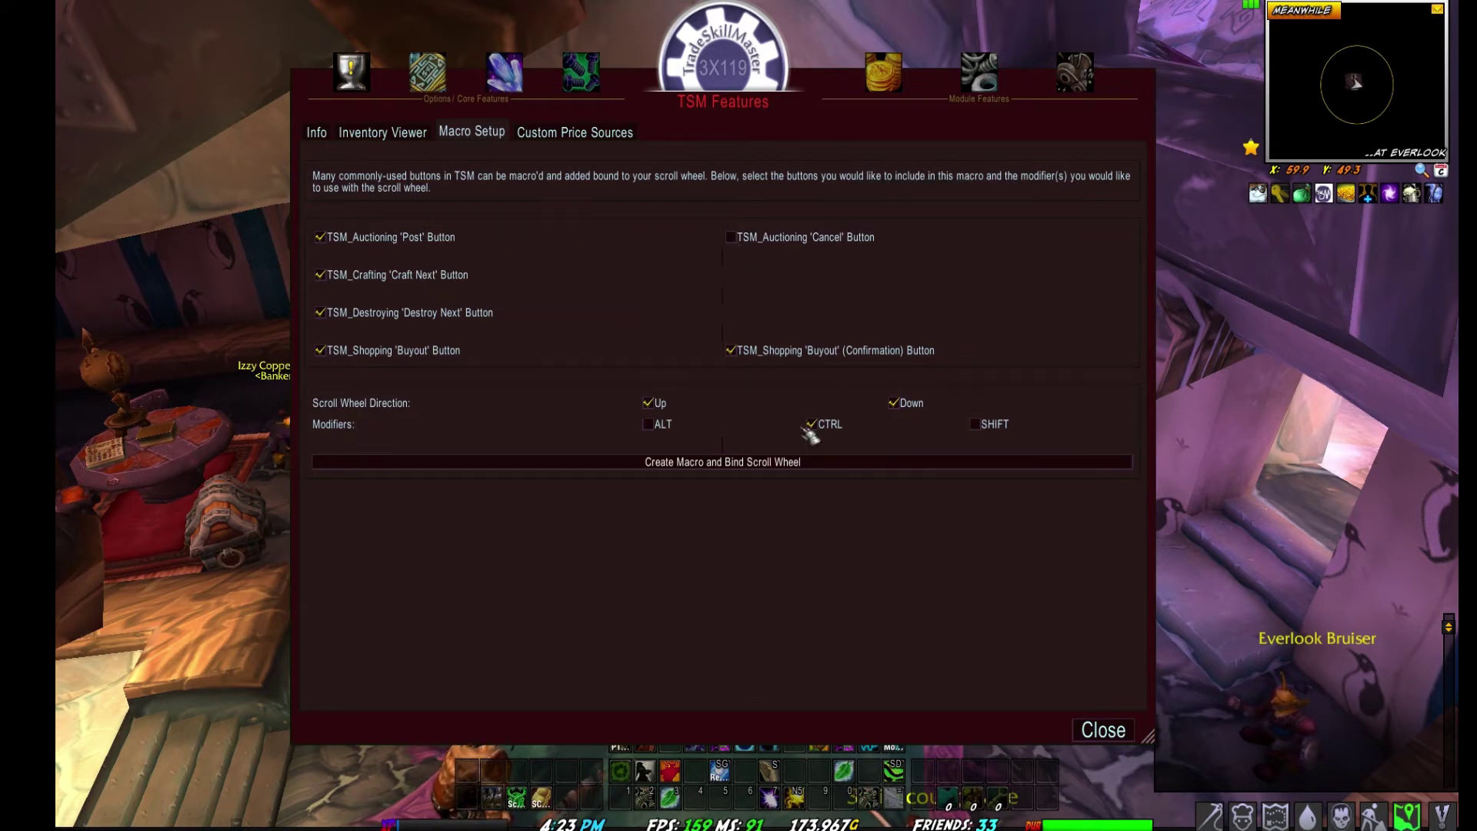
{"action": "left_click", "coordinate": [743, 237]}
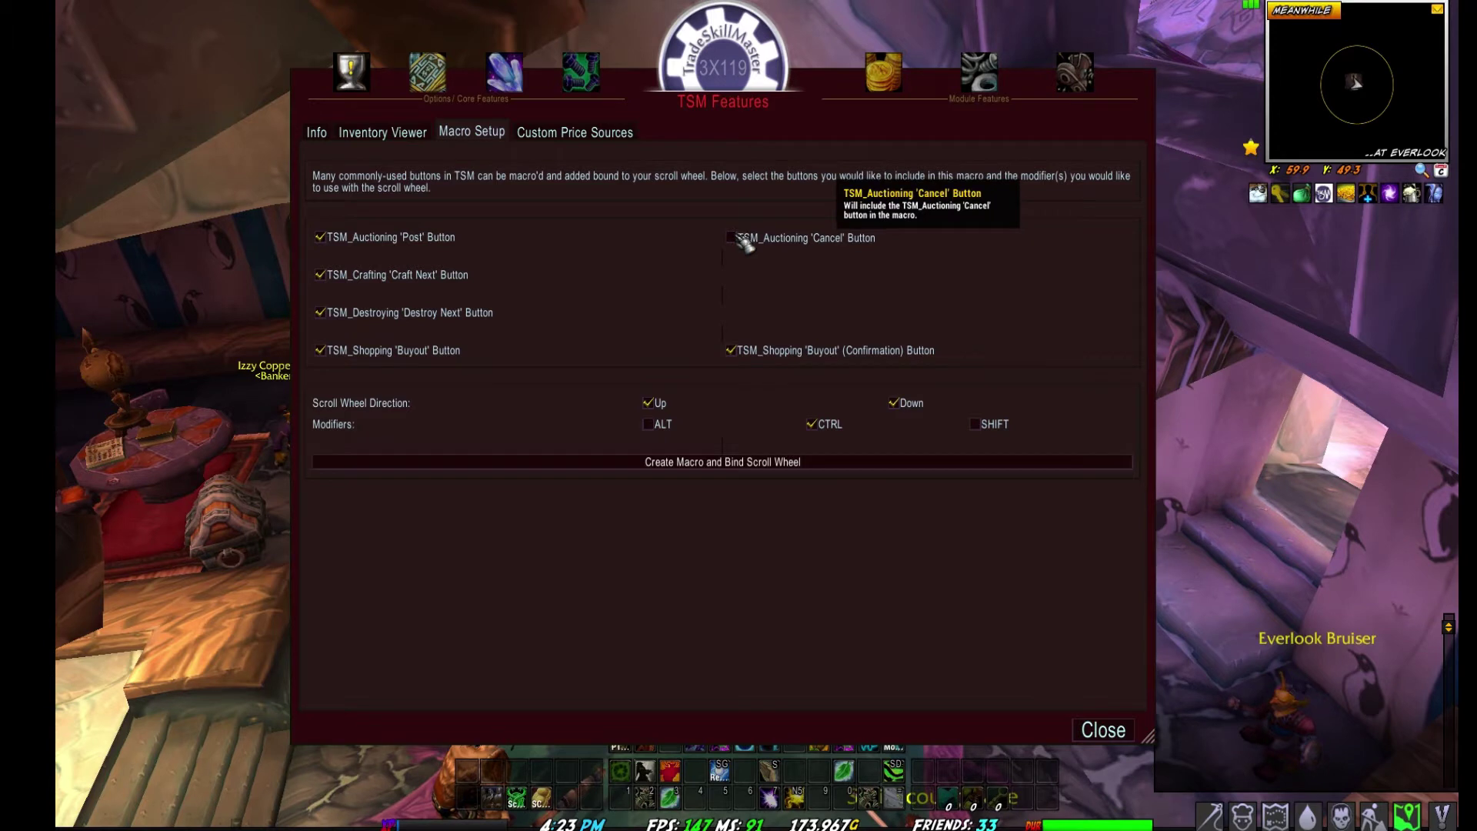
{"action": "left_click", "coordinate": [771, 469]}
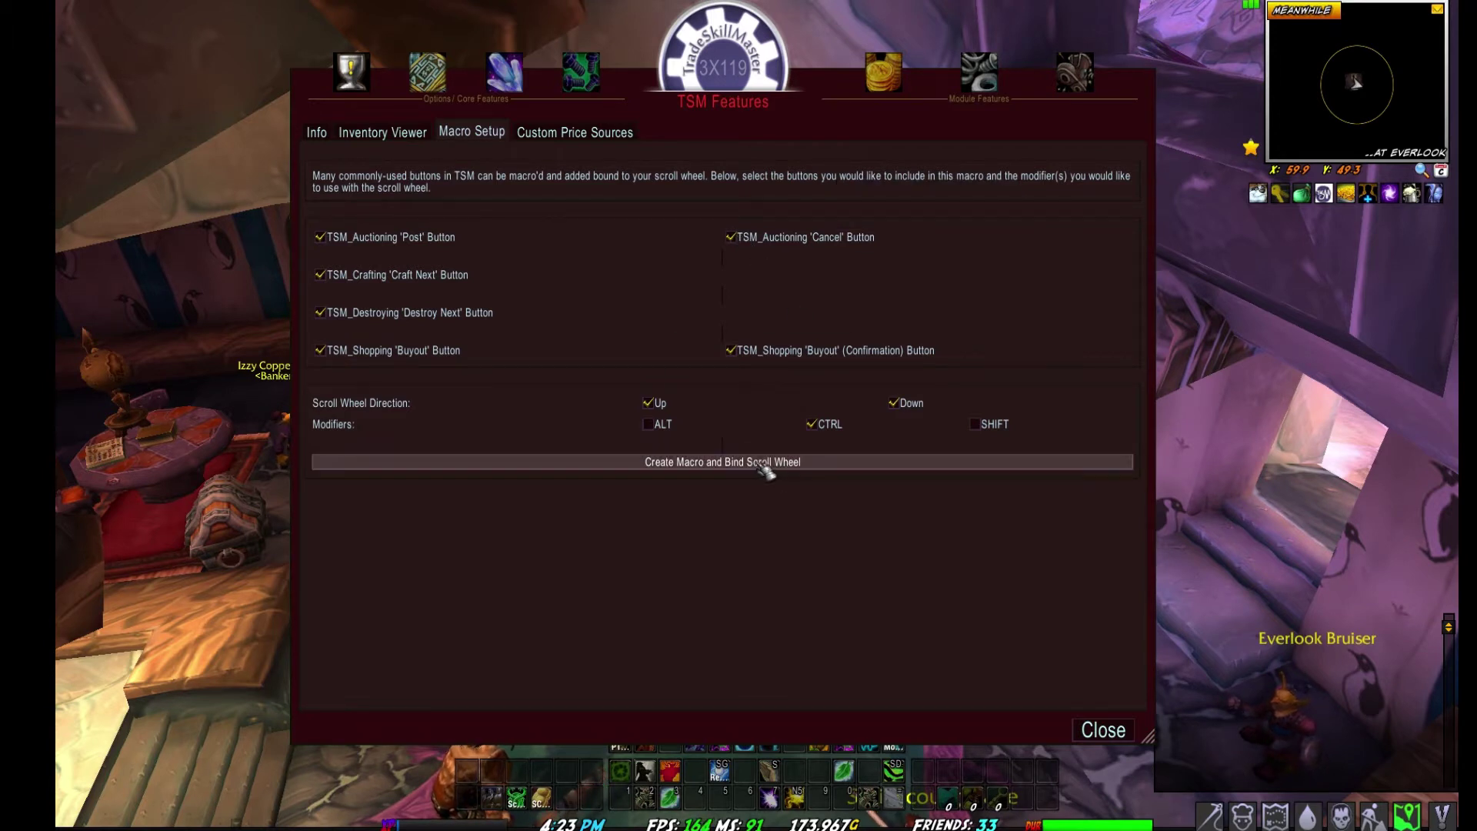
Look over the Custom Price Sources page and its new-source name field, then go to TSM Options.
{"action": "left_click", "coordinate": [607, 137]}
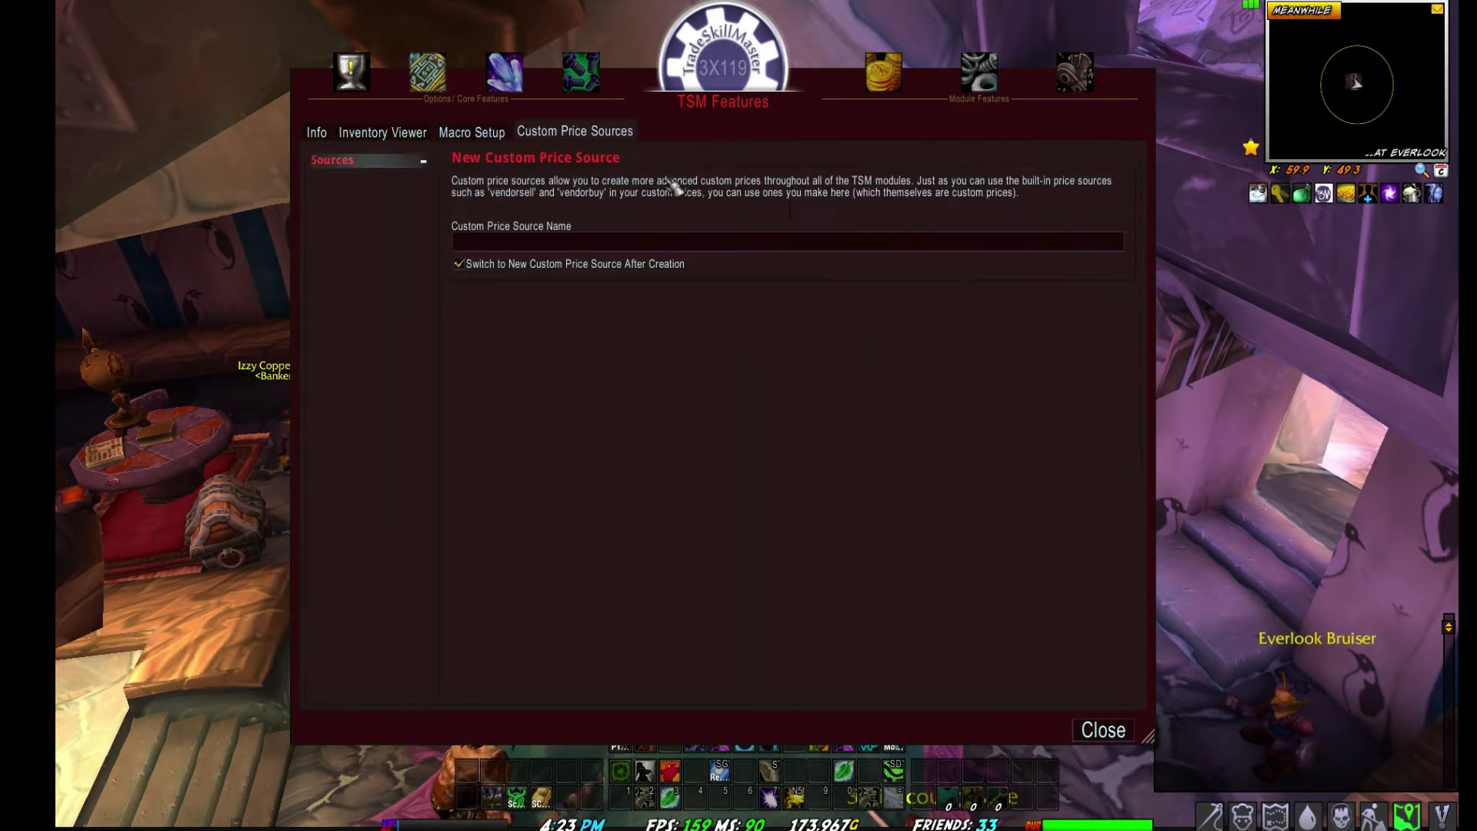
{"action": "left_click", "coordinate": [702, 248]}
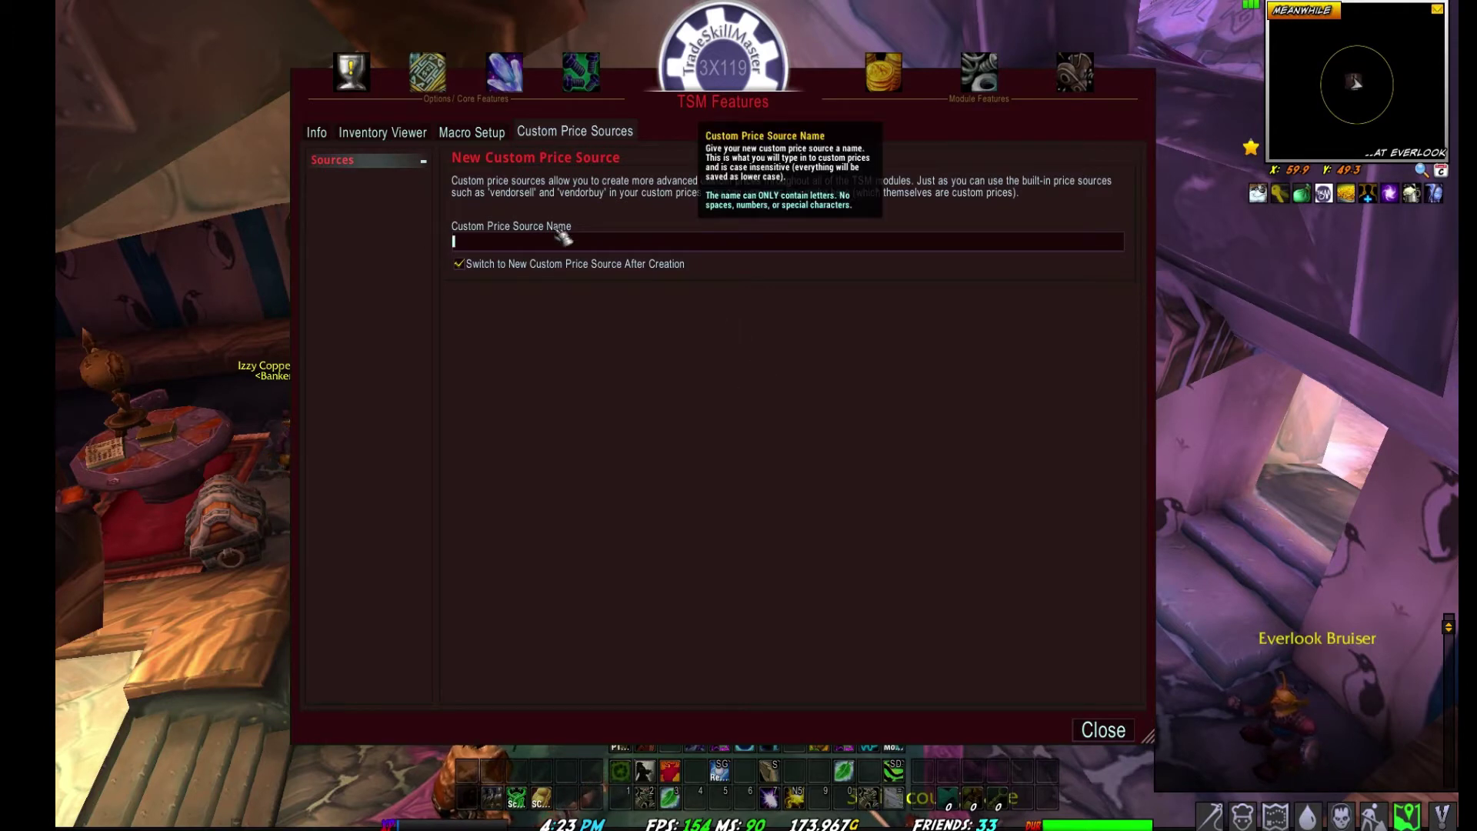
{"action": "mouse_move", "coordinate": [733, 77]}
{"action": "left_mouse_down"}
{"action": "mouse_move", "coordinate": [705, 114]}
{"action": "mouse_move", "coordinate": [738, 72]}
{"action": "left_mouse_up"}
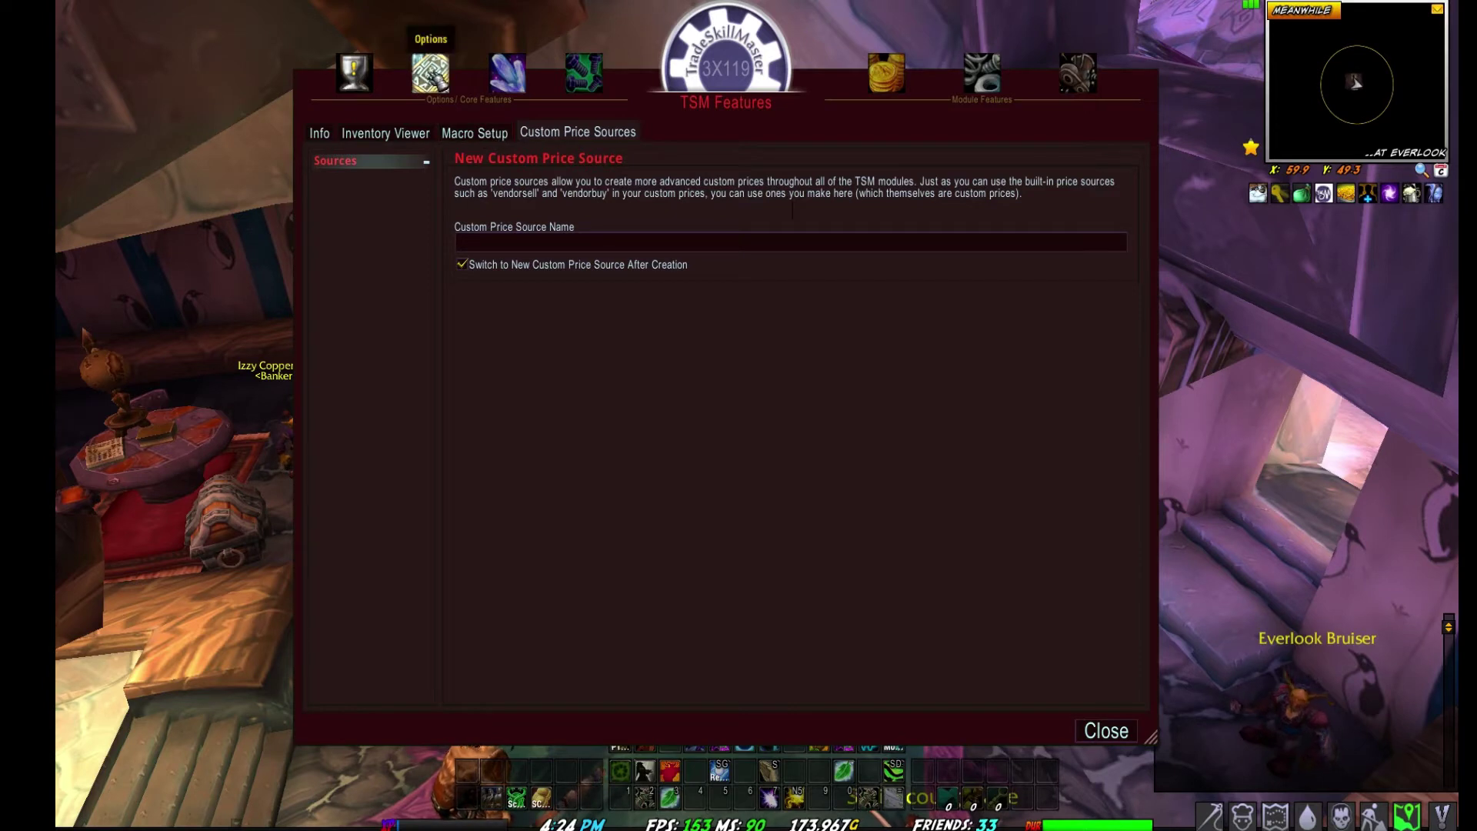
{"action": "left_click", "coordinate": [431, 73]}
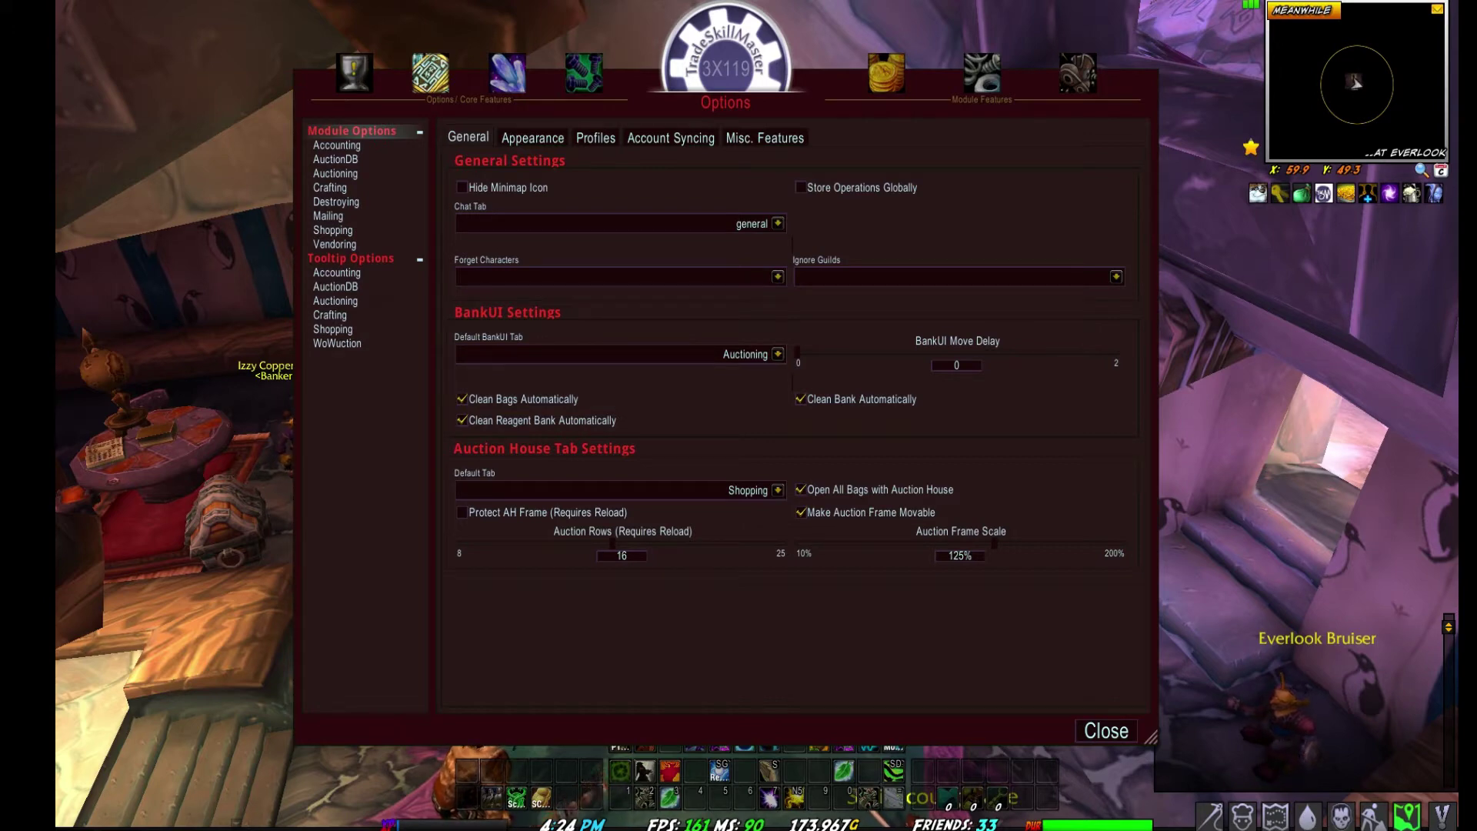
{"action": "key", "text": "alt+Tab"}
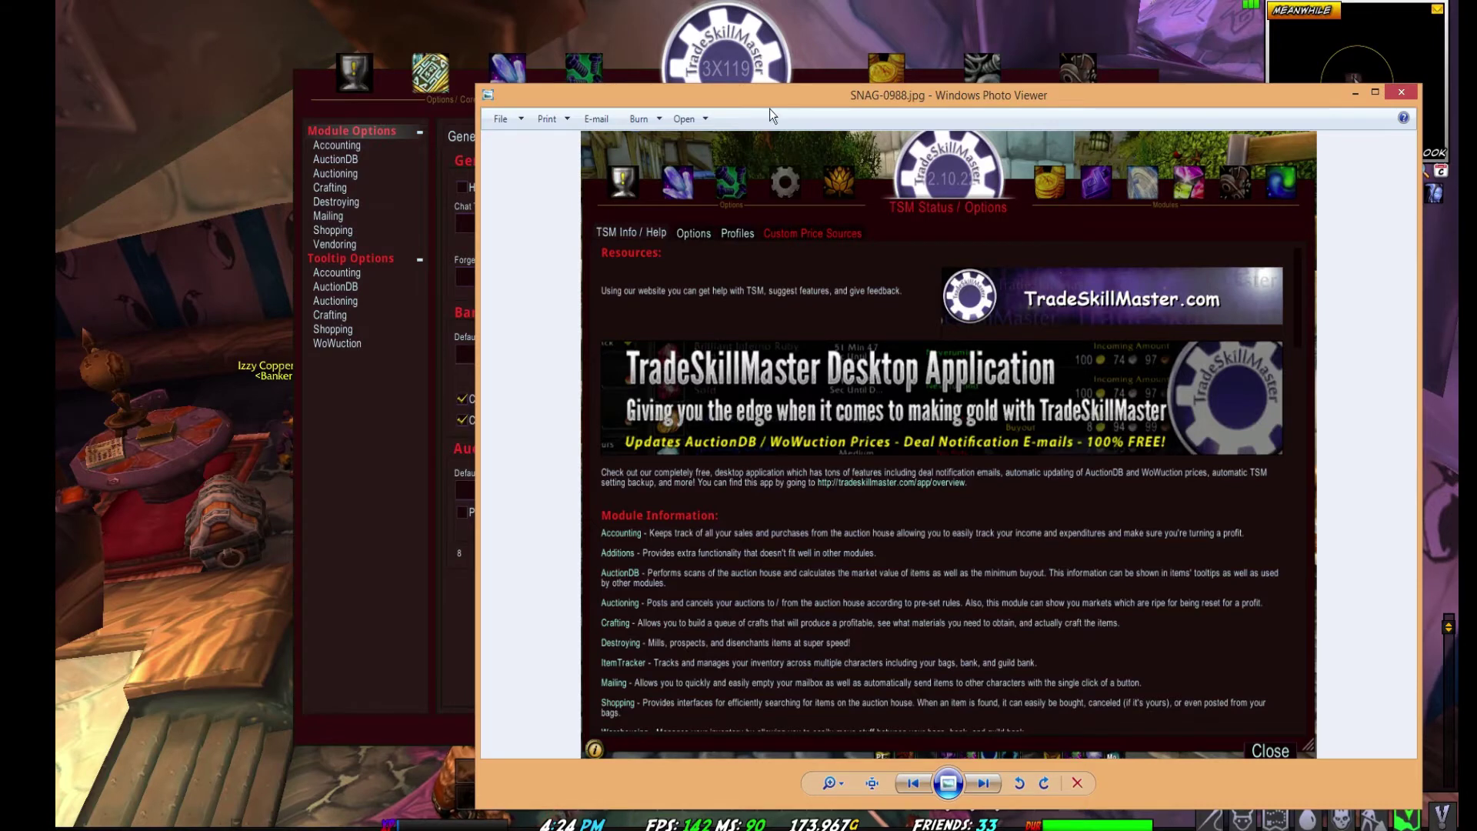
{"action": "key", "text": "alt+Tab"}
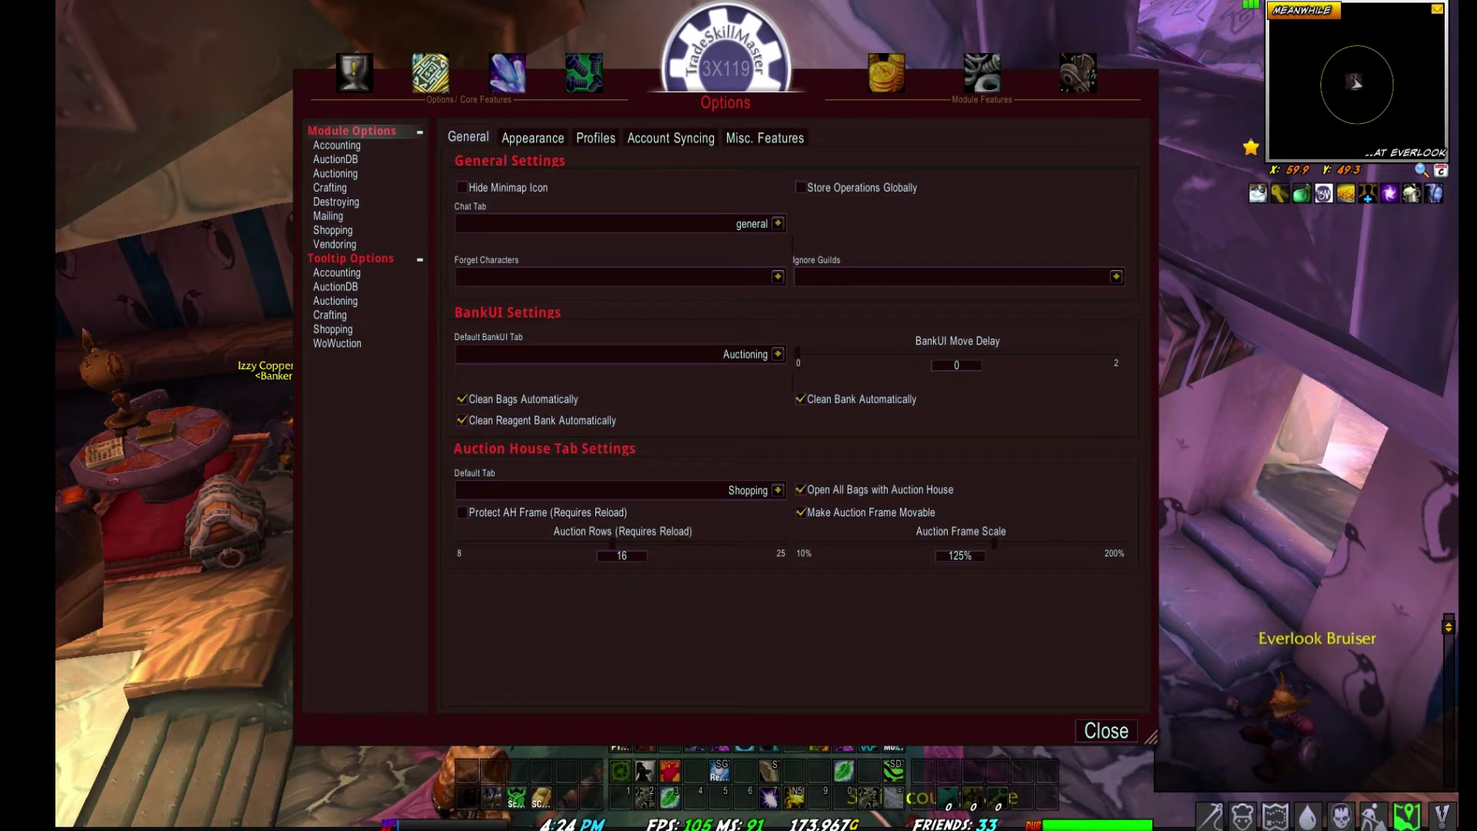
Close the SNAG-0988.jpg screenshot and show the Accounting module options.
{"action": "key", "text": "alt+Tab"}
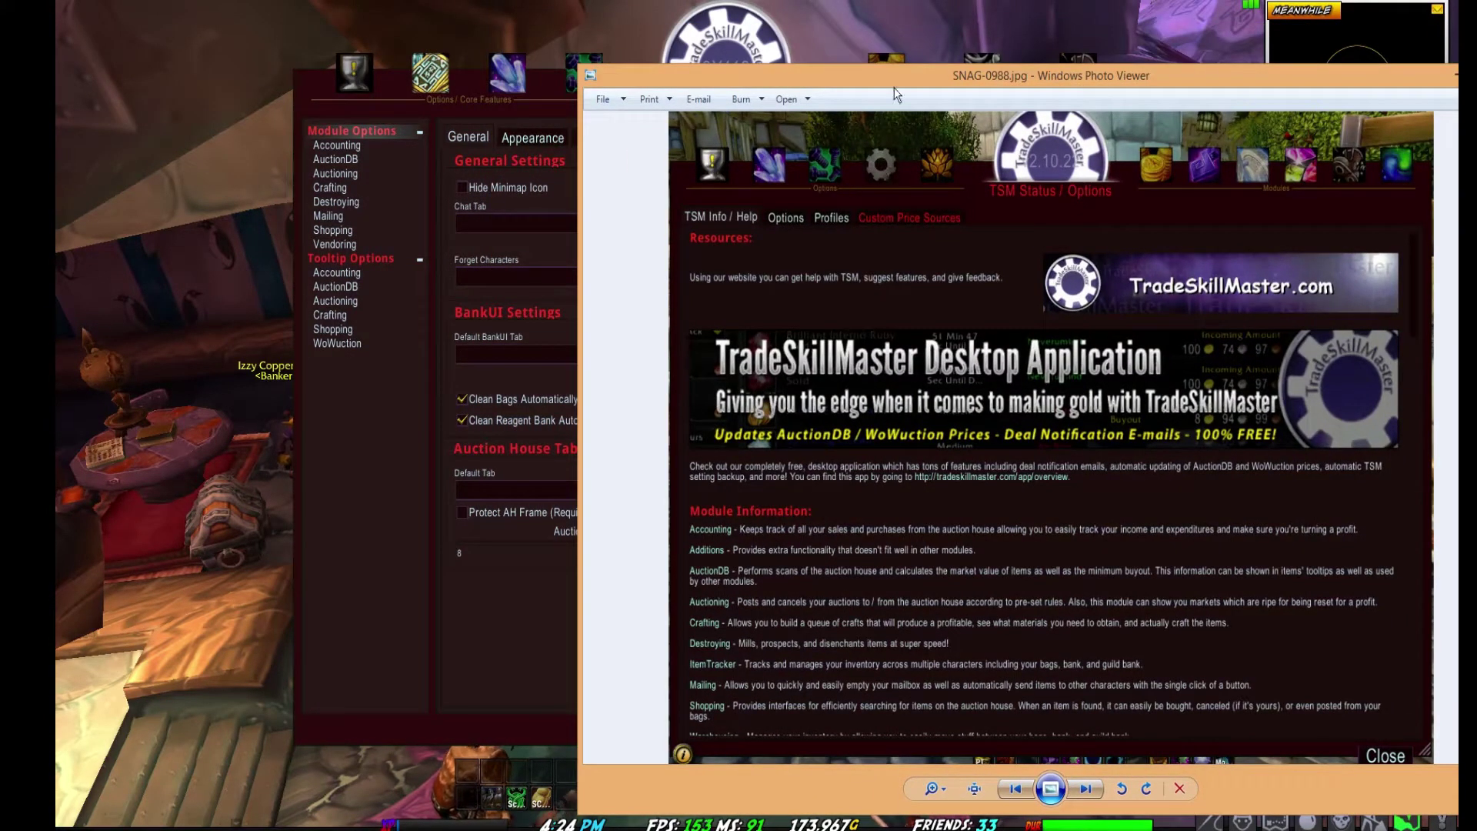
{"action": "key", "text": "alt+Tab"}
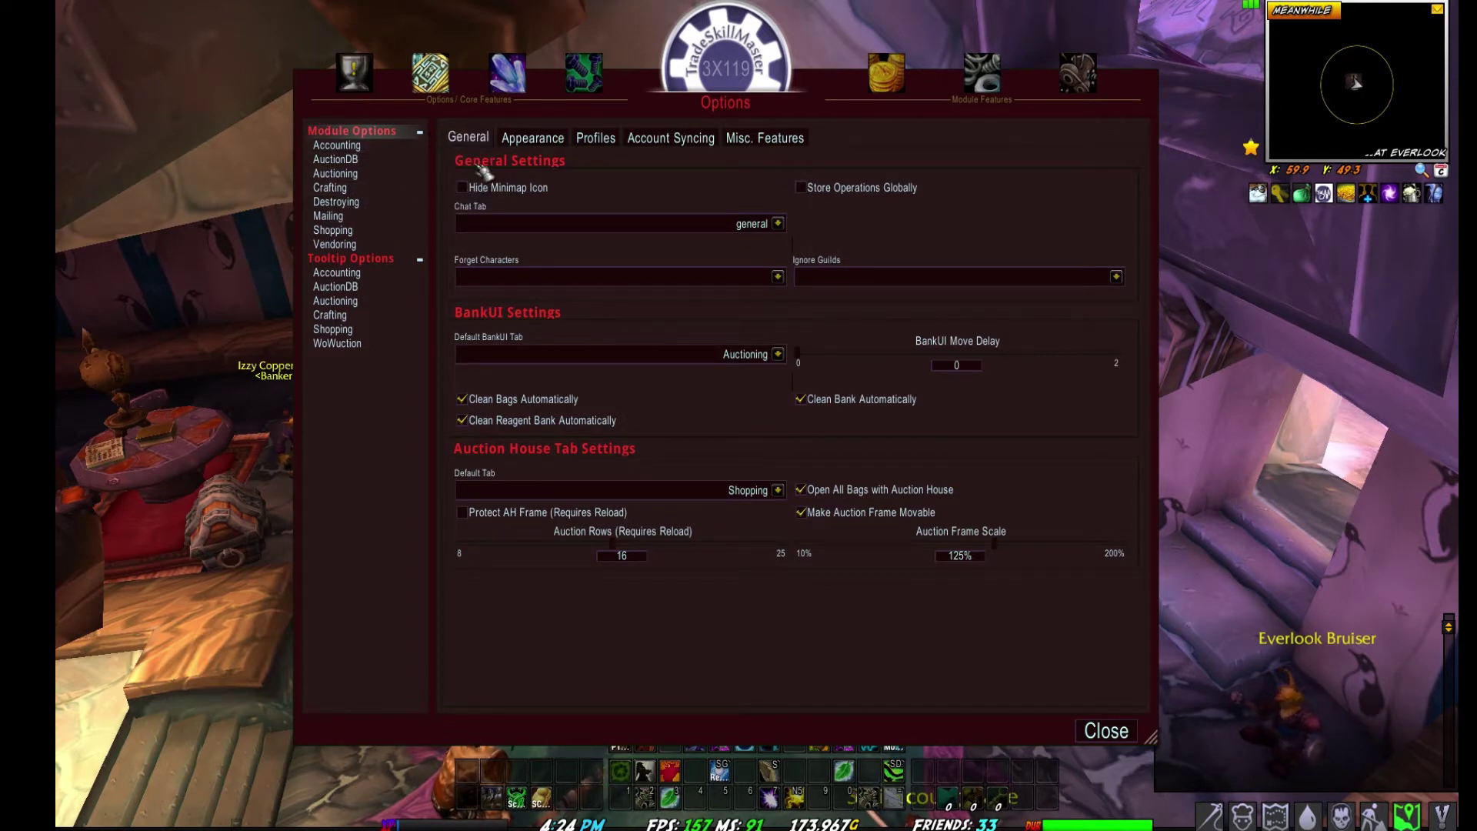
{"action": "left_click", "coordinate": [377, 148]}
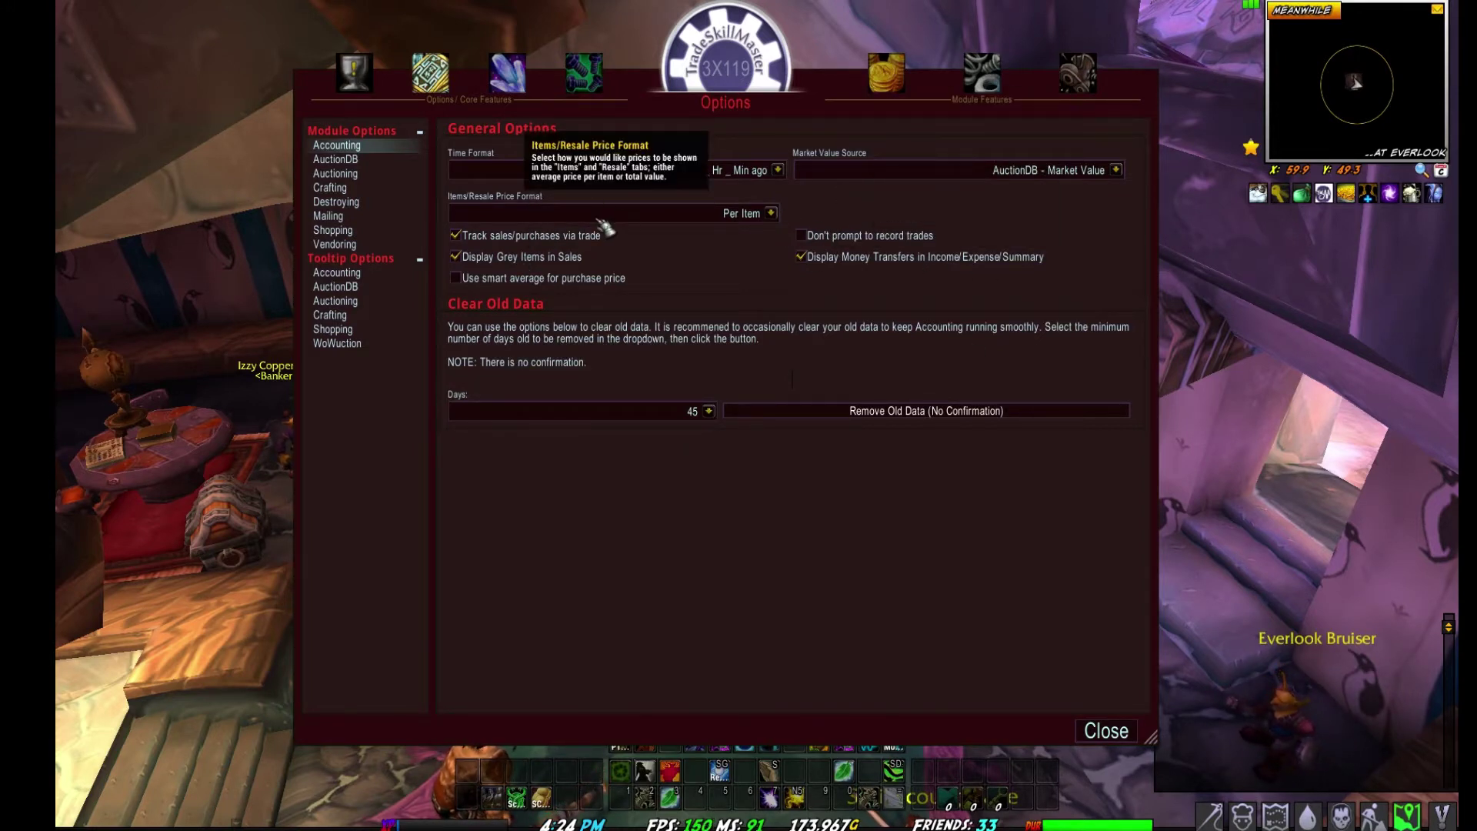
Preview the Time Format and Market Value Source choices unchanged, and shift the options window right.
{"action": "left_click", "coordinate": [778, 169]}
{"action": "left_click", "coordinate": [778, 169]}
{"action": "left_click", "coordinate": [1115, 170]}
{"action": "left_click", "coordinate": [1117, 170]}
{"action": "left_click_drag", "start_coordinate": [600, 103], "coordinate": [645, 97]}
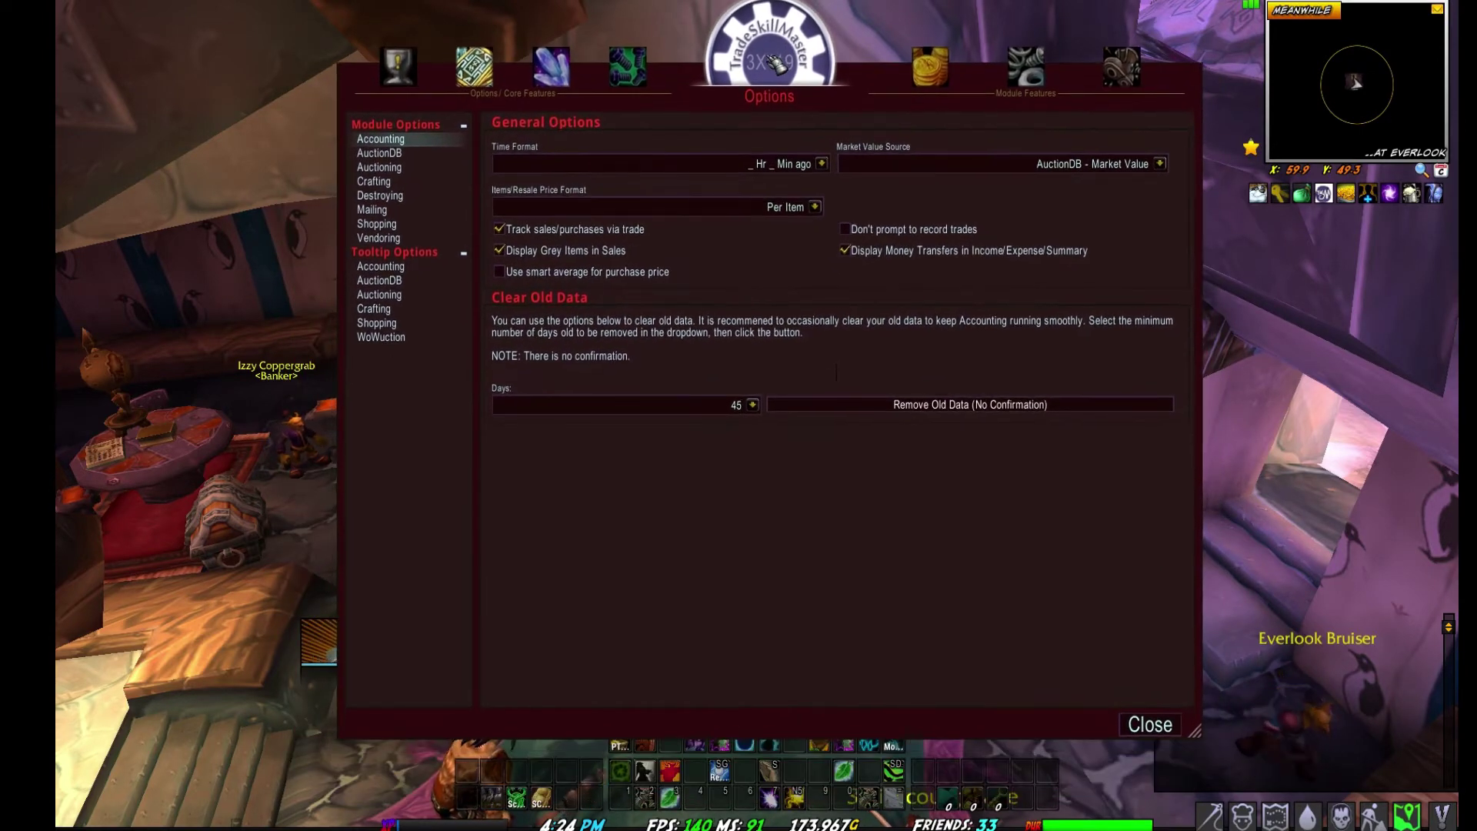
{"action": "left_click_drag", "start_coordinate": [781, 65], "coordinate": [783, 74]}
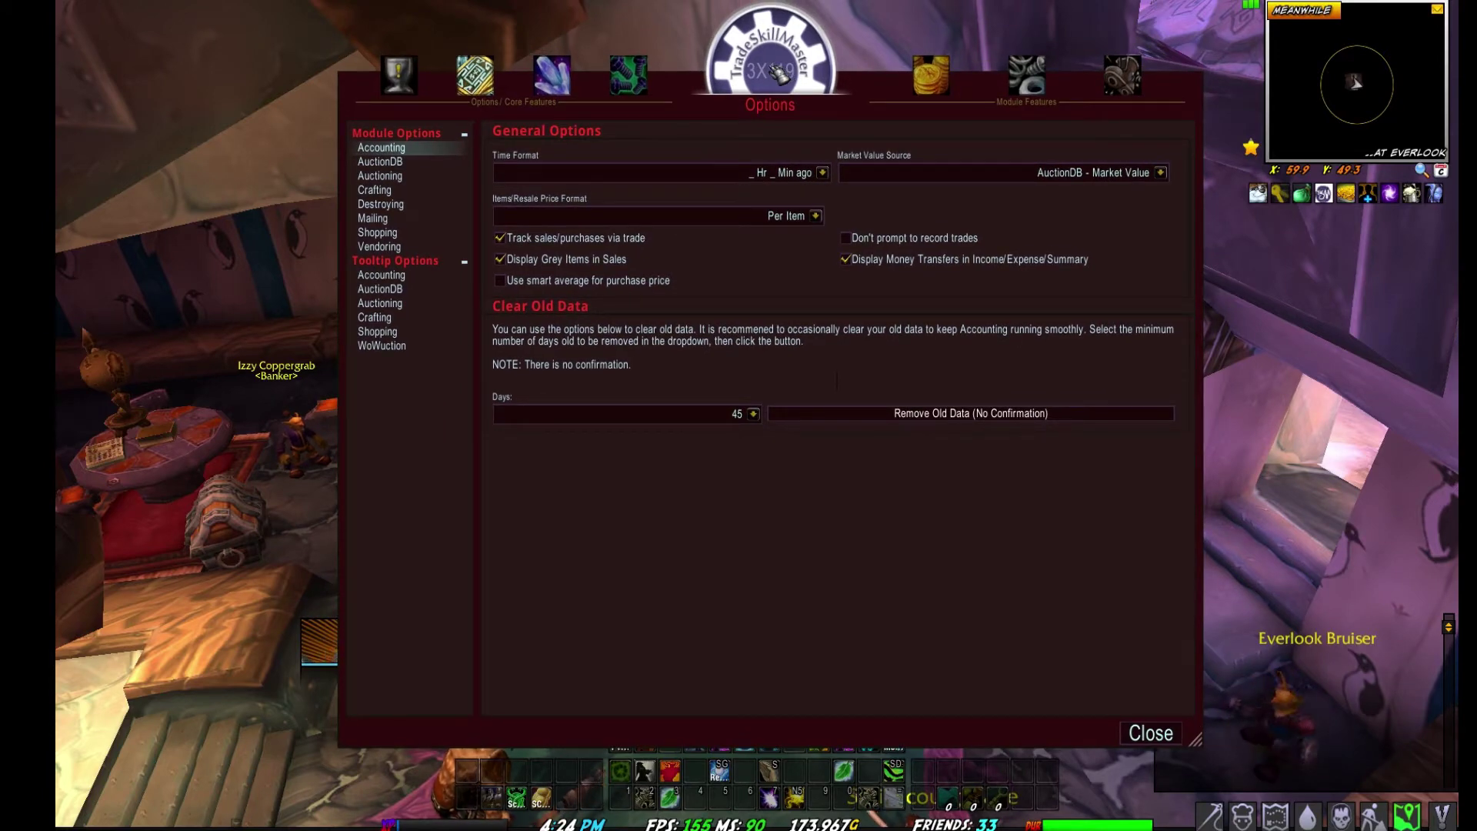
{"action": "left_click_drag", "start_coordinate": [806, 71], "coordinate": [821, 64]}
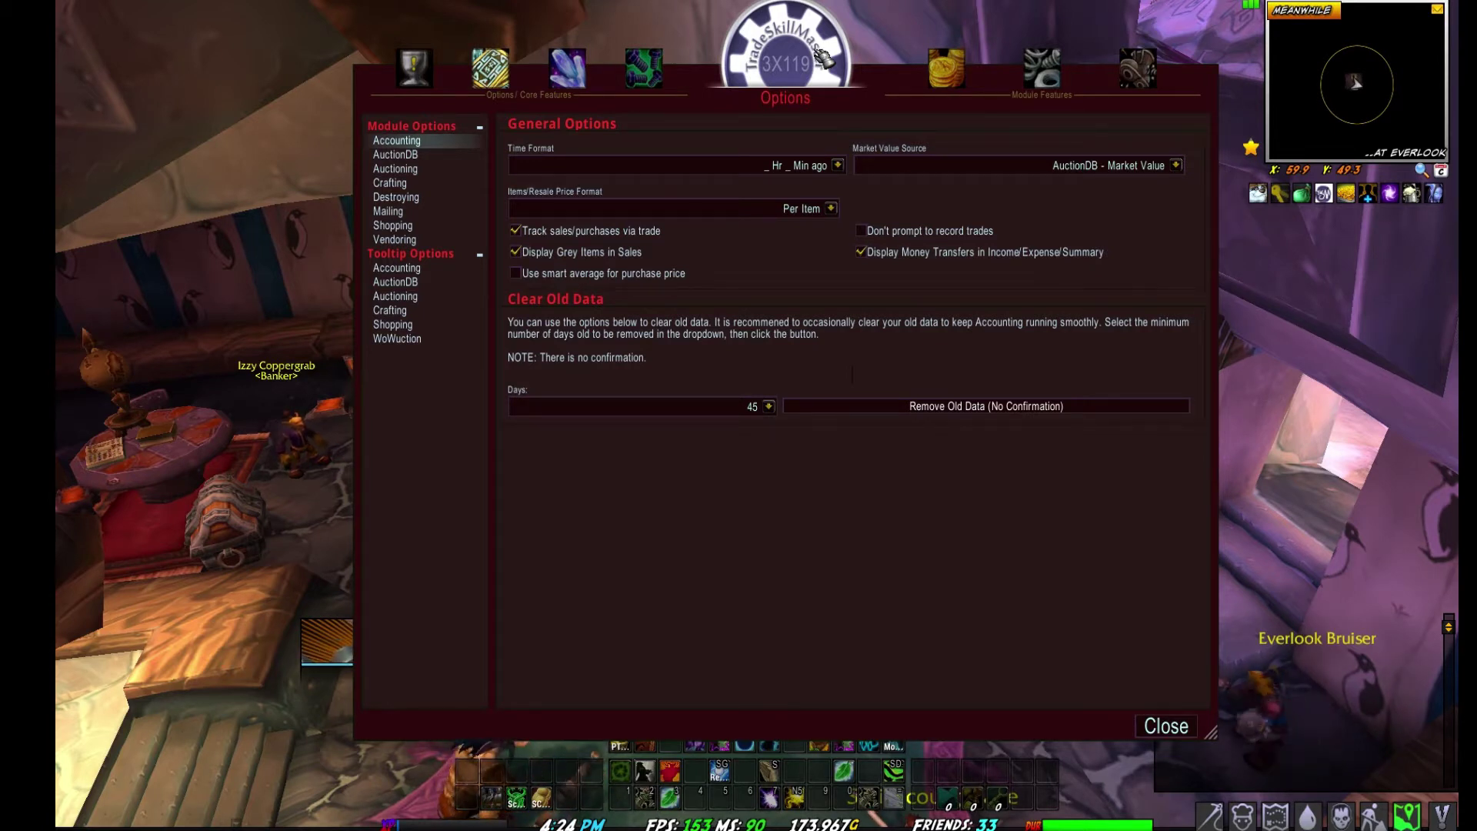
{"action": "left_click_drag", "start_coordinate": [823, 58], "coordinate": [798, 99]}
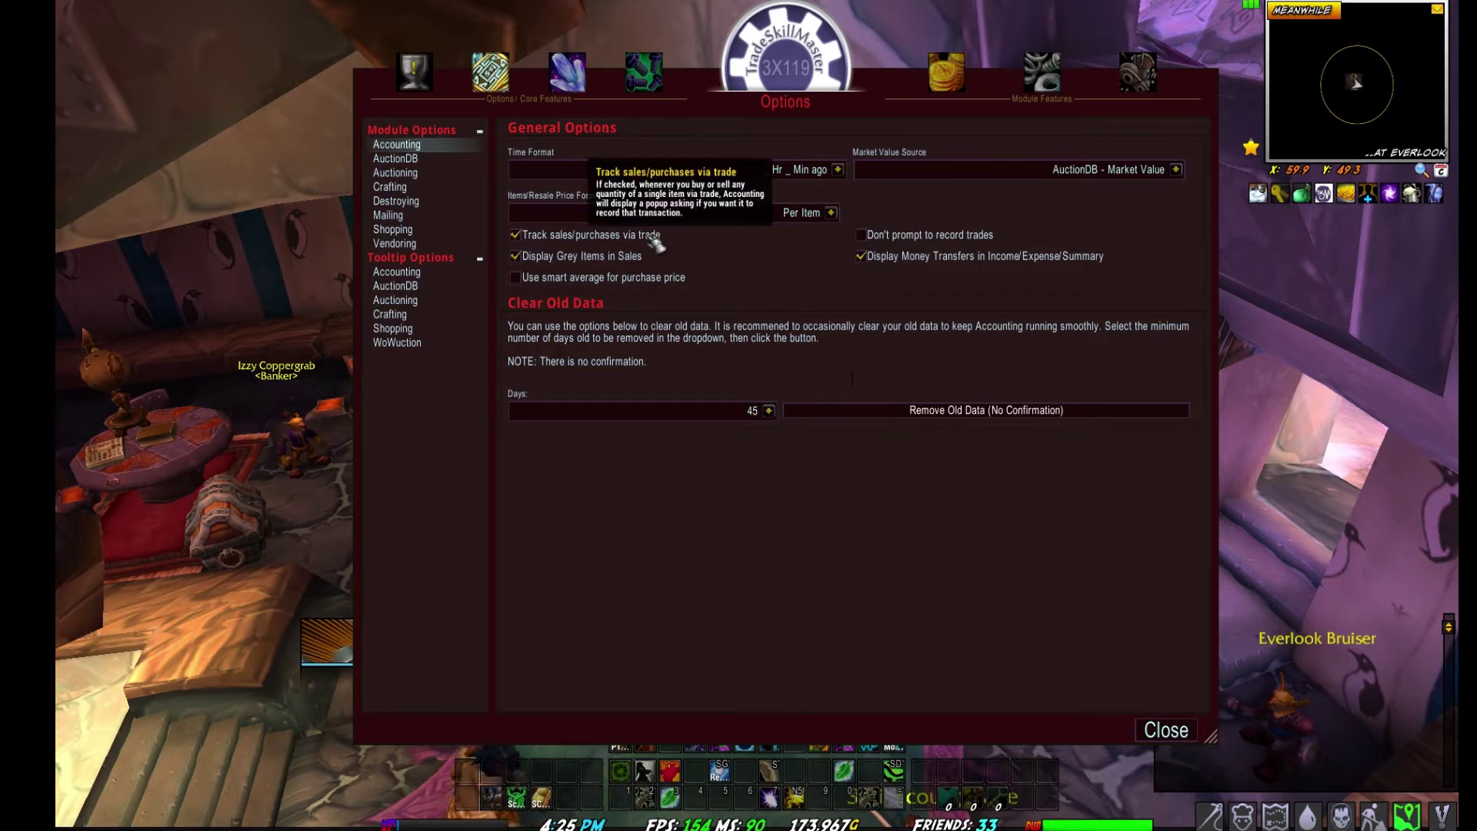
Check the Price Format and Clear Old Data Days choices, keeping 45 days.
{"action": "left_click", "coordinate": [832, 214]}
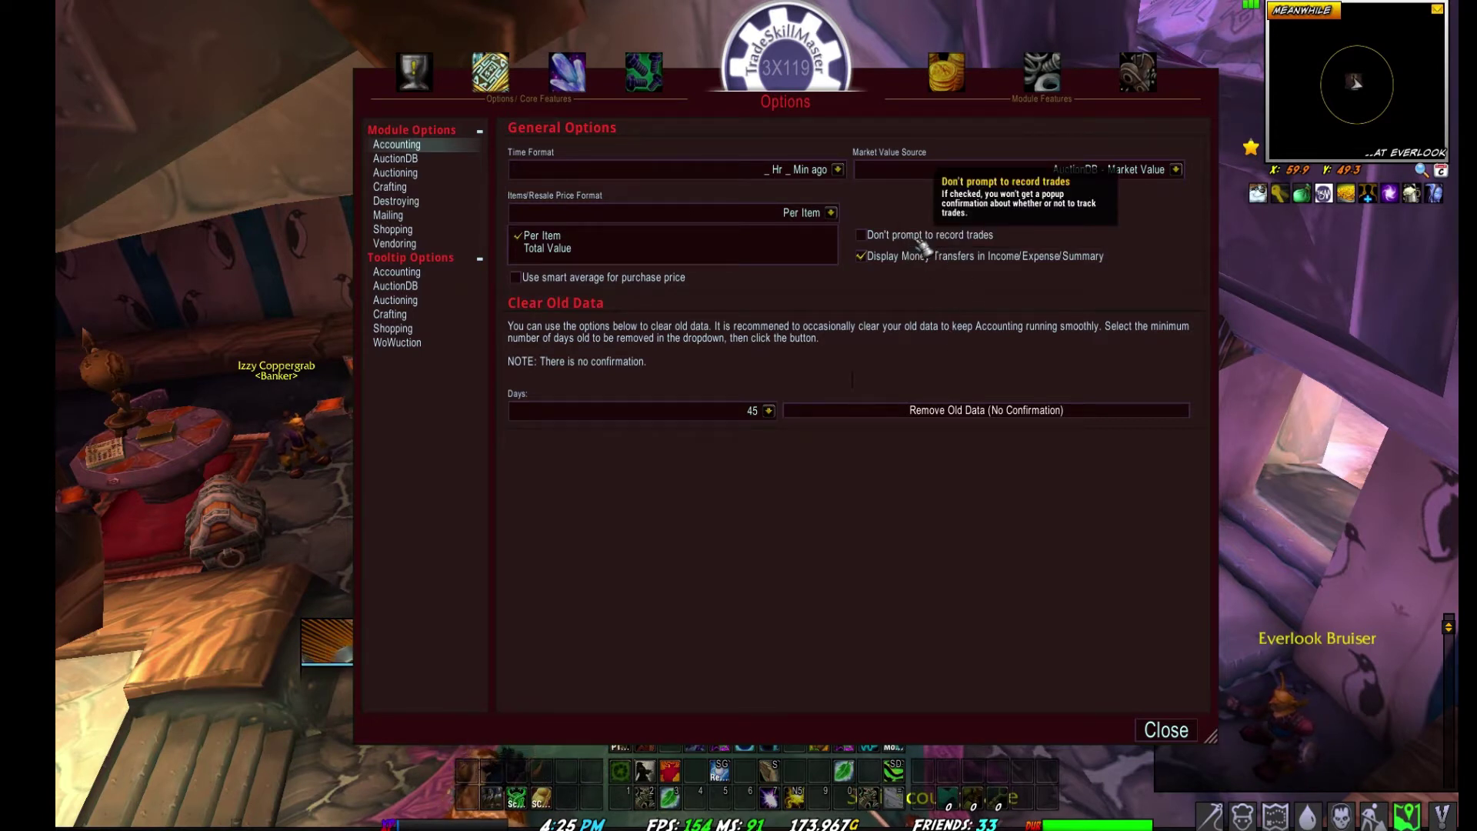
{"action": "left_click", "coordinate": [831, 212]}
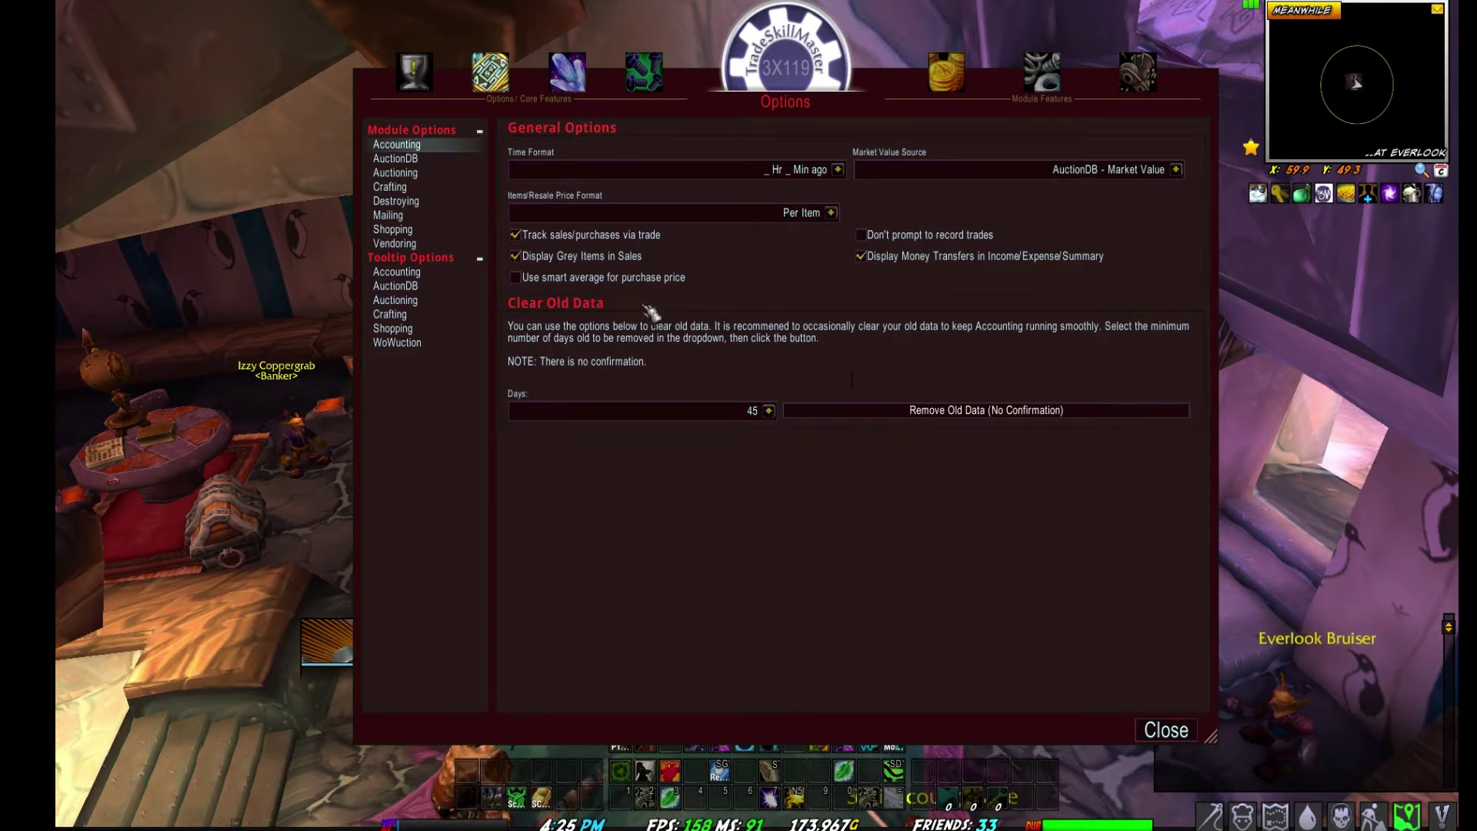
{"action": "left_click", "coordinate": [768, 410]}
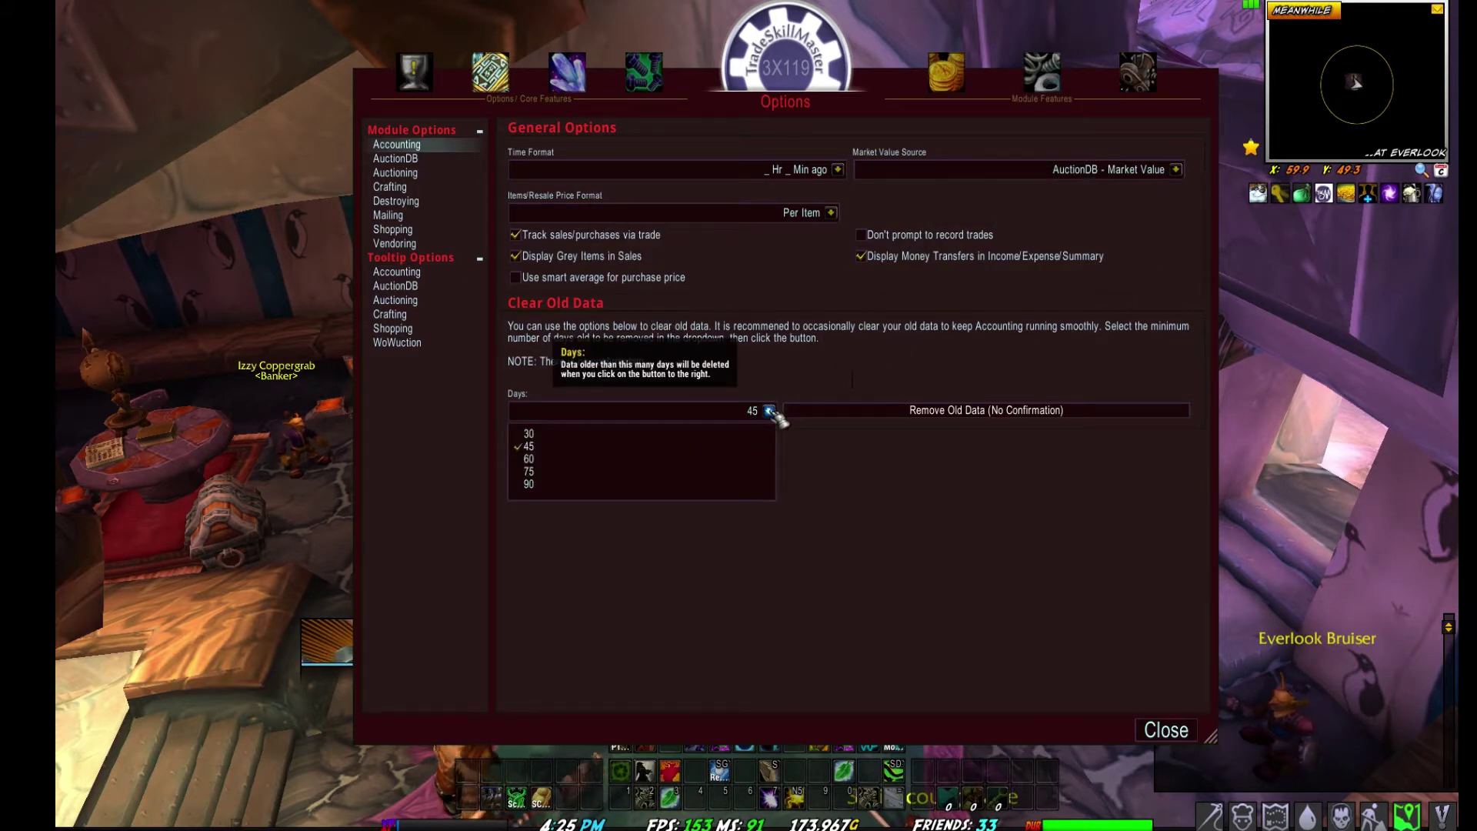
{"action": "left_click", "coordinate": [769, 411]}
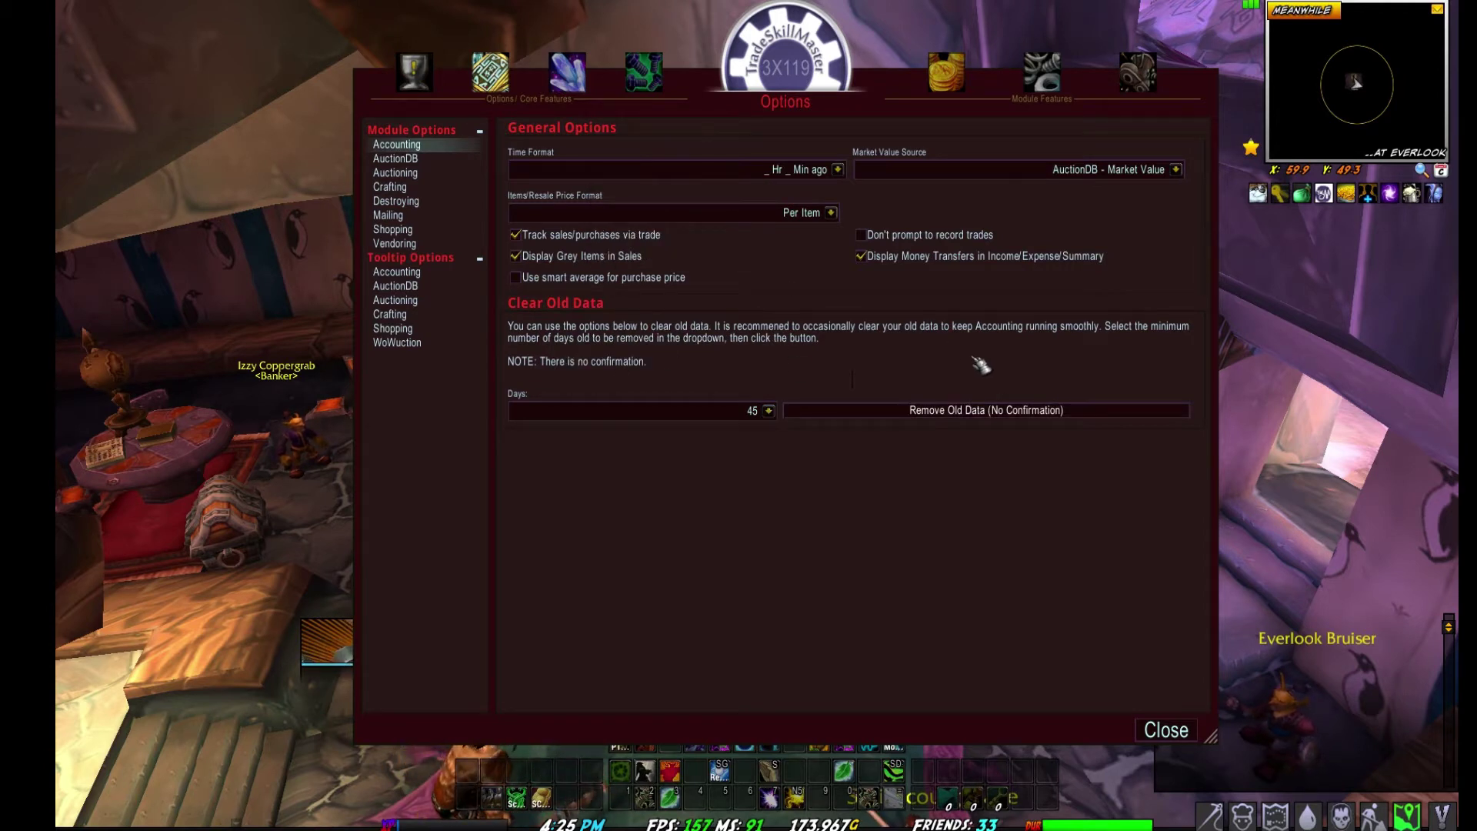
{"action": "left_click", "coordinate": [769, 412]}
{"action": "left_click", "coordinate": [771, 413]}
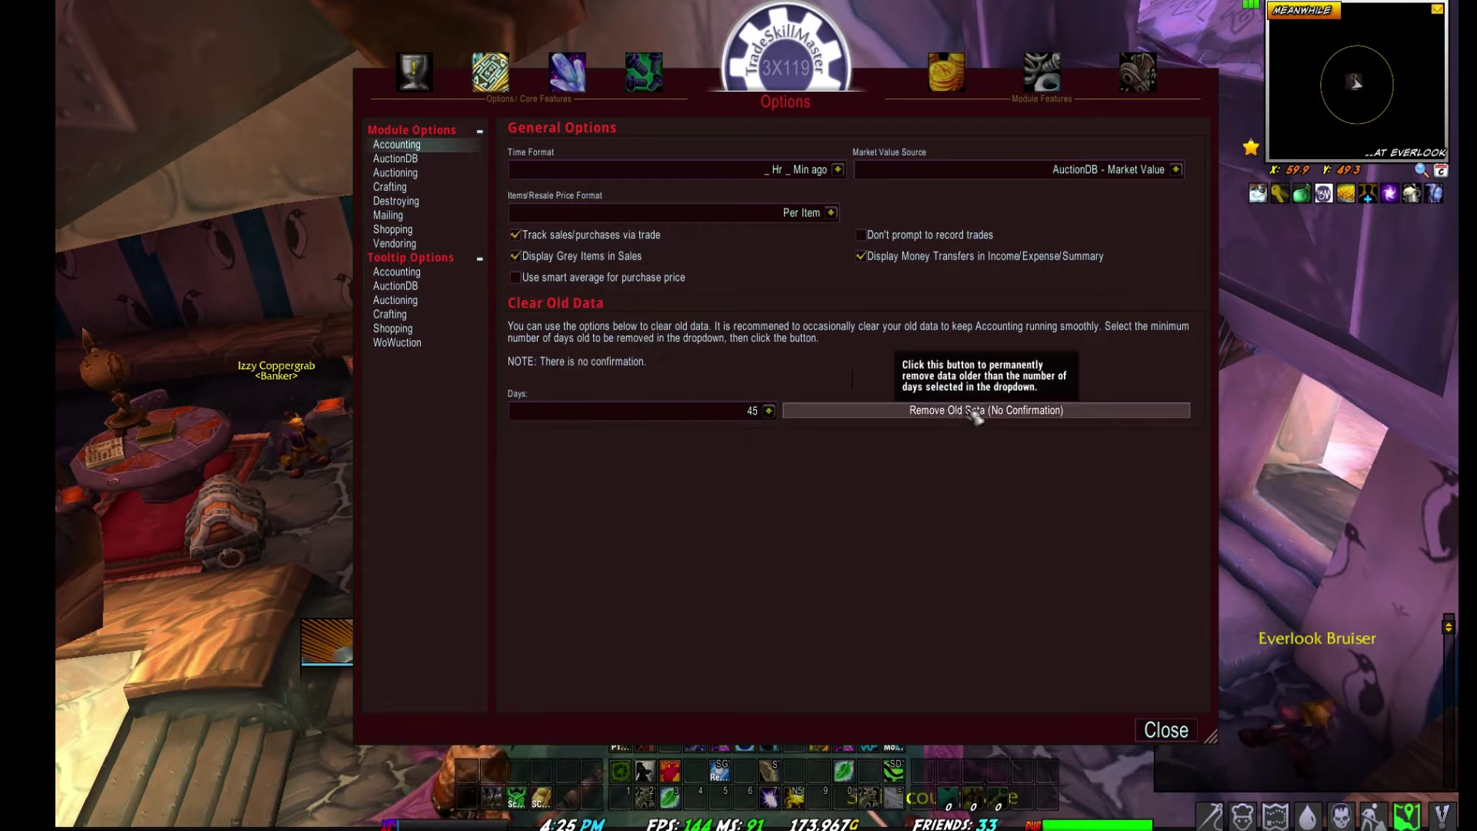
{"action": "left_click", "coordinate": [768, 411]}
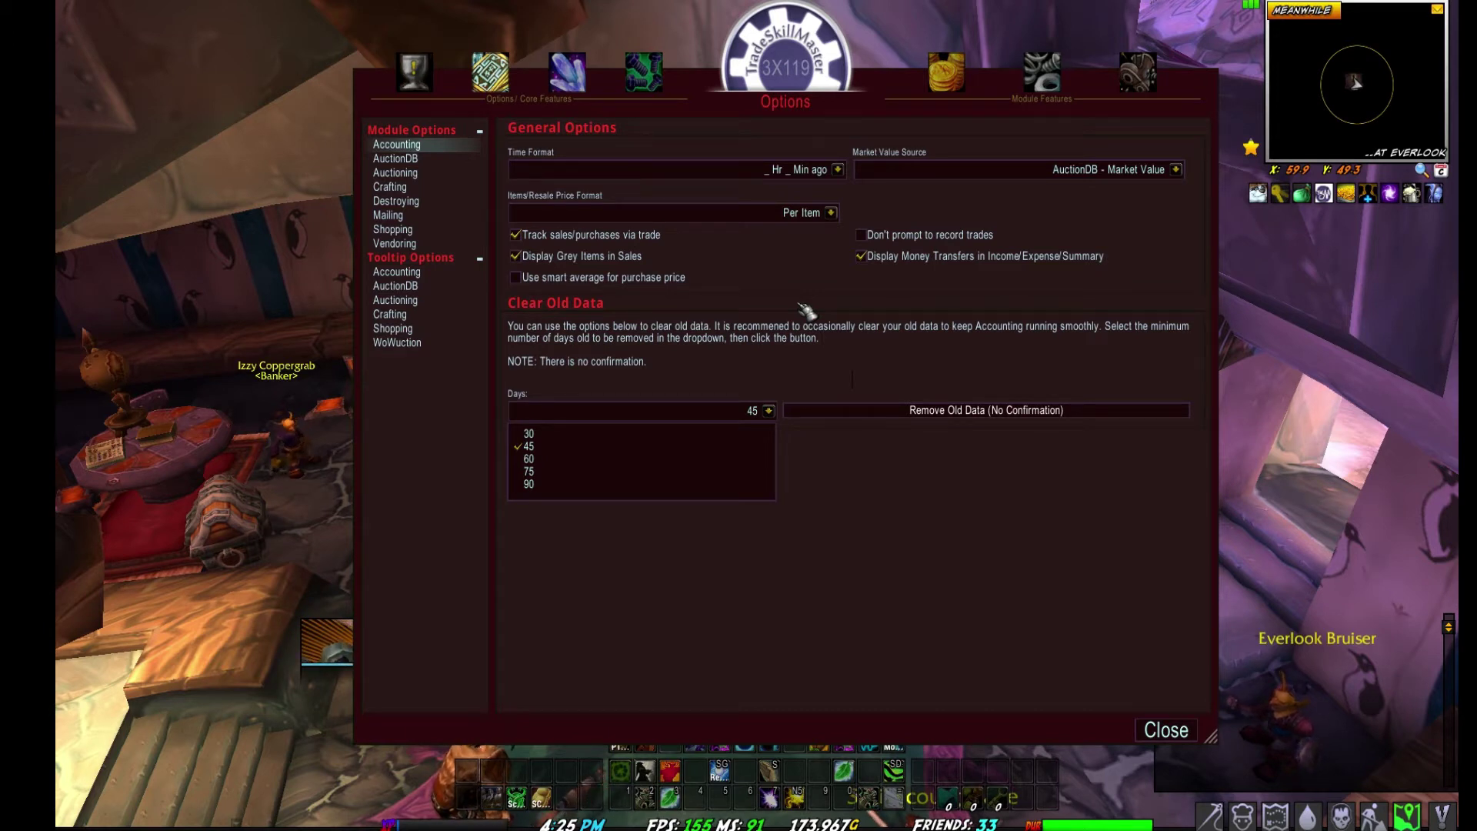
View the AuctionDB module options, then switch to the Auctioning module options.
{"action": "left_click", "coordinate": [440, 166]}
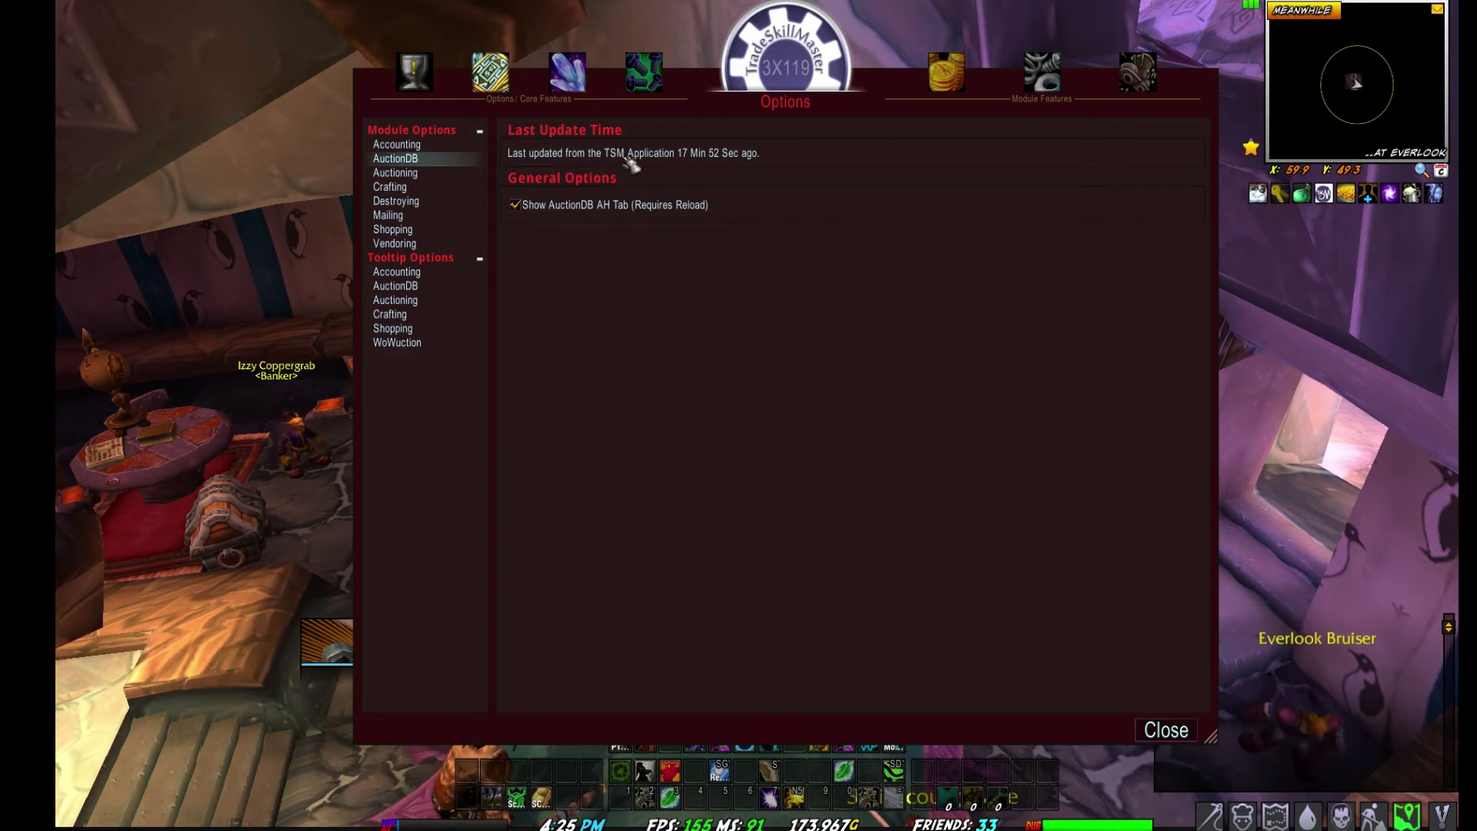
{"action": "left_click", "coordinate": [471, 174]}
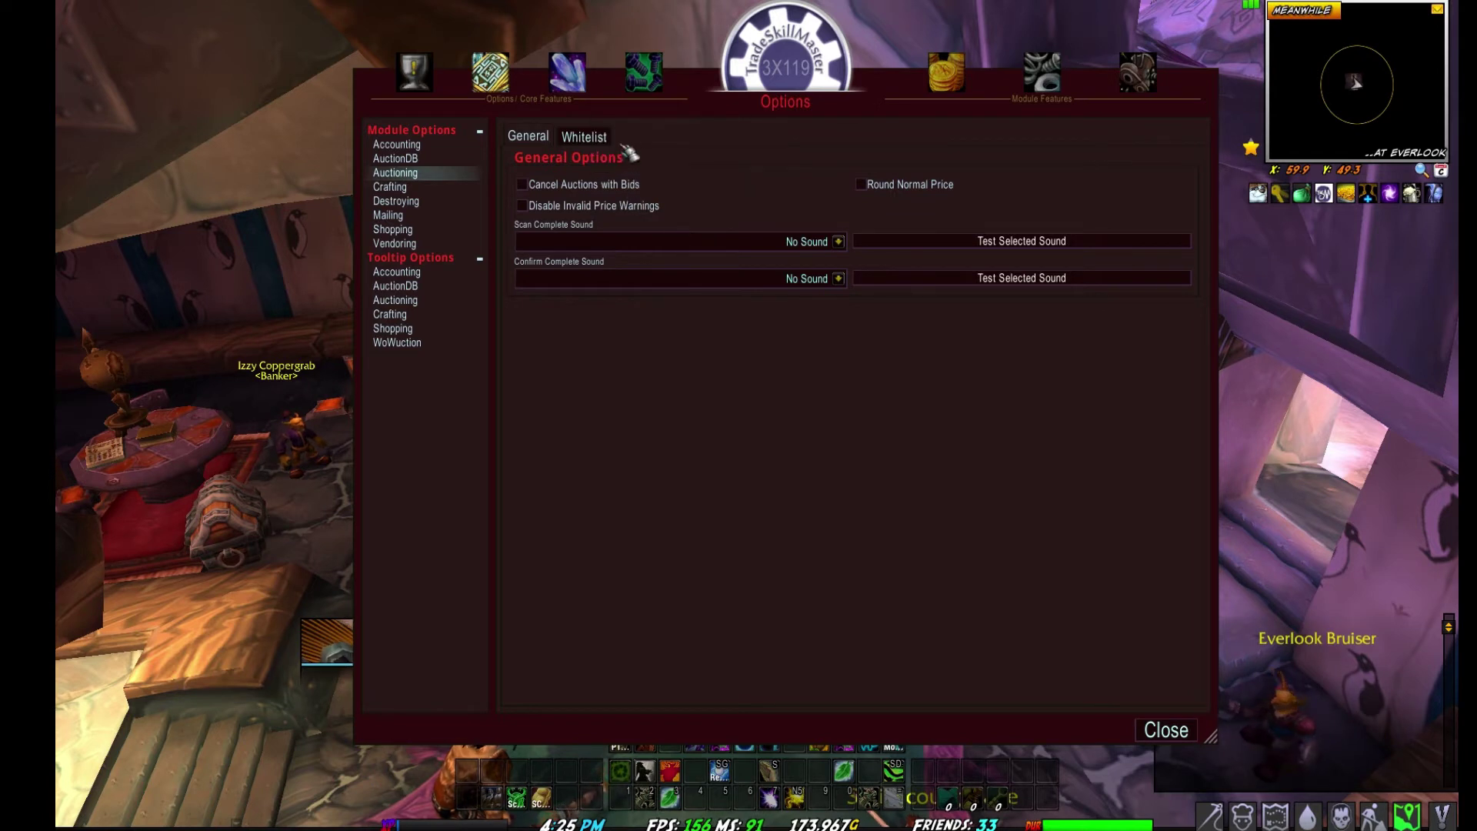
Show Auctioning's general options and preview the Scan and Confirm Complete Sound choices.
{"action": "left_click", "coordinate": [414, 159]}
{"action": "left_click", "coordinate": [421, 175]}
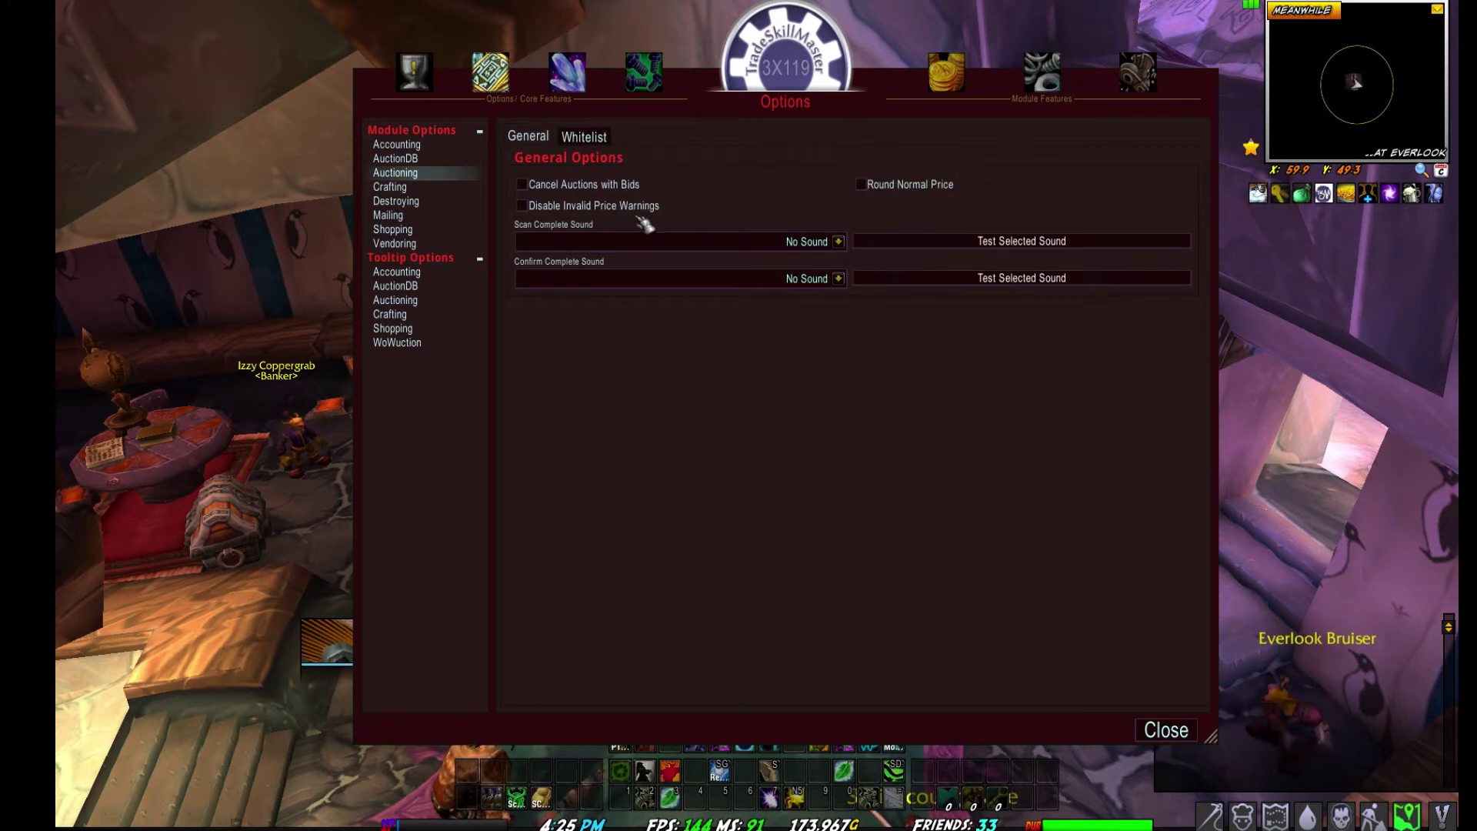
{"action": "left_click", "coordinate": [840, 242]}
{"action": "left_click", "coordinate": [840, 241]}
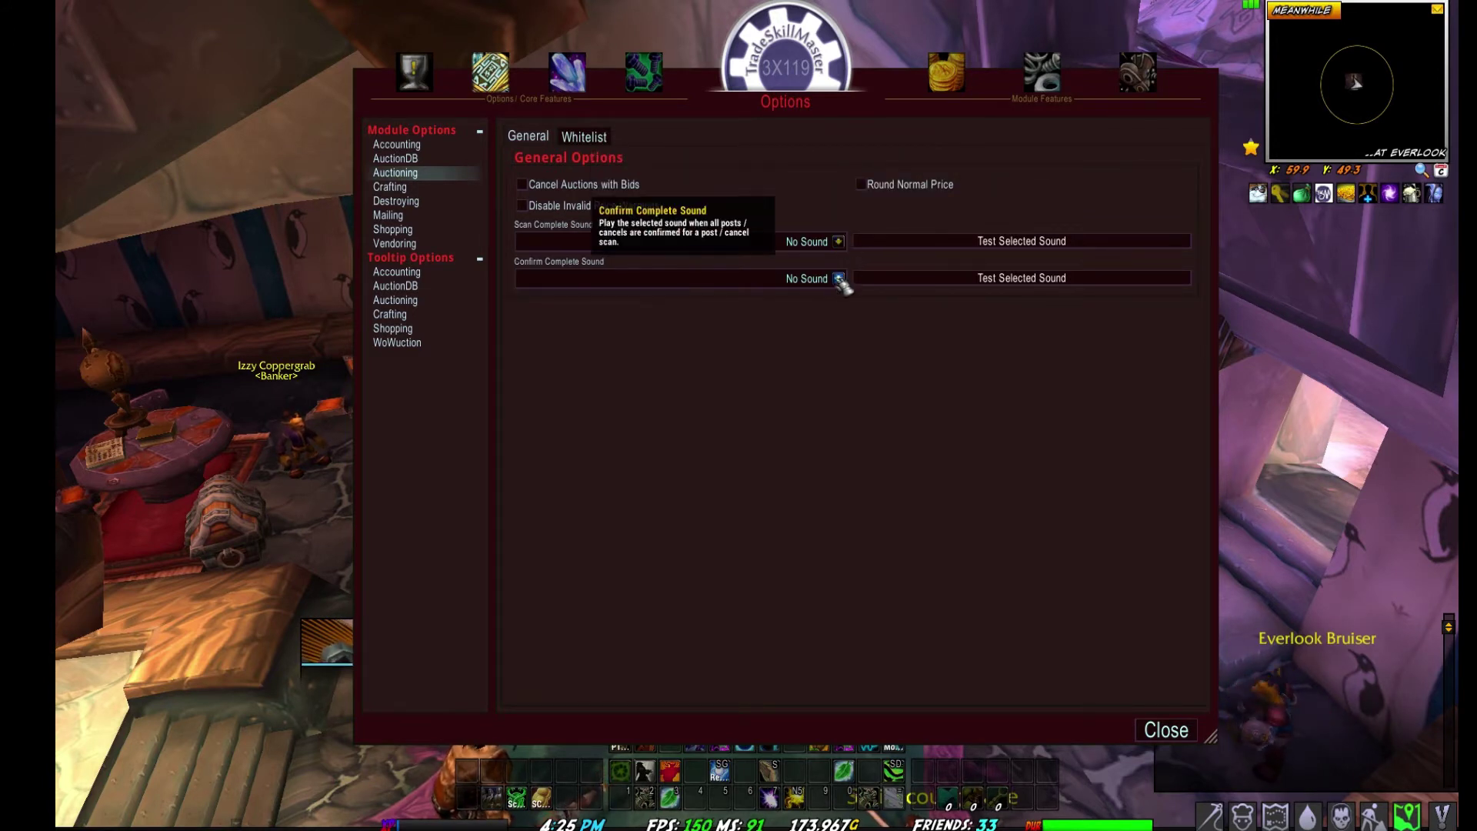
{"action": "left_click", "coordinate": [838, 279]}
{"action": "left_click", "coordinate": [839, 279]}
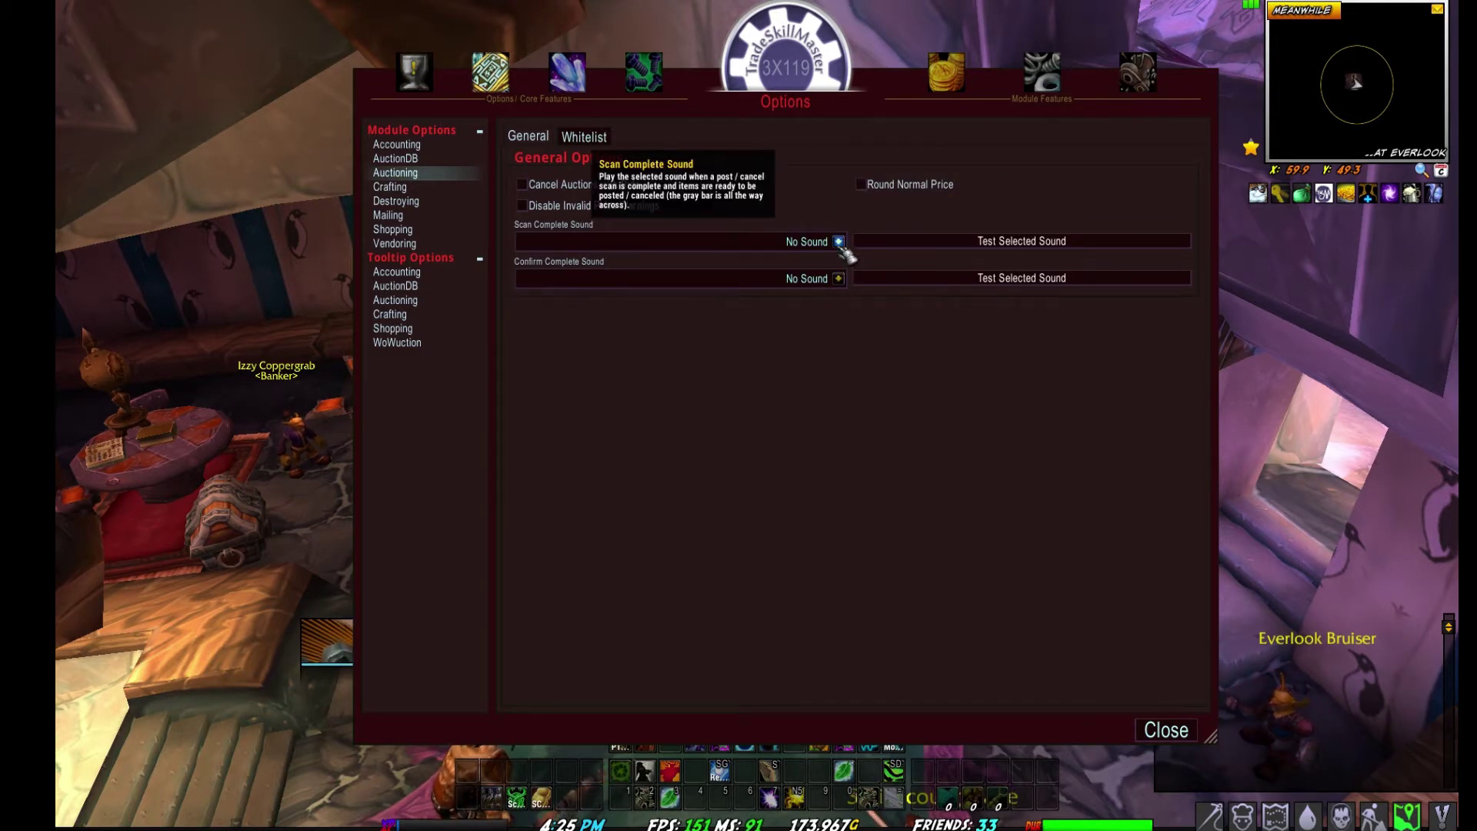
{"action": "left_click", "coordinate": [840, 242]}
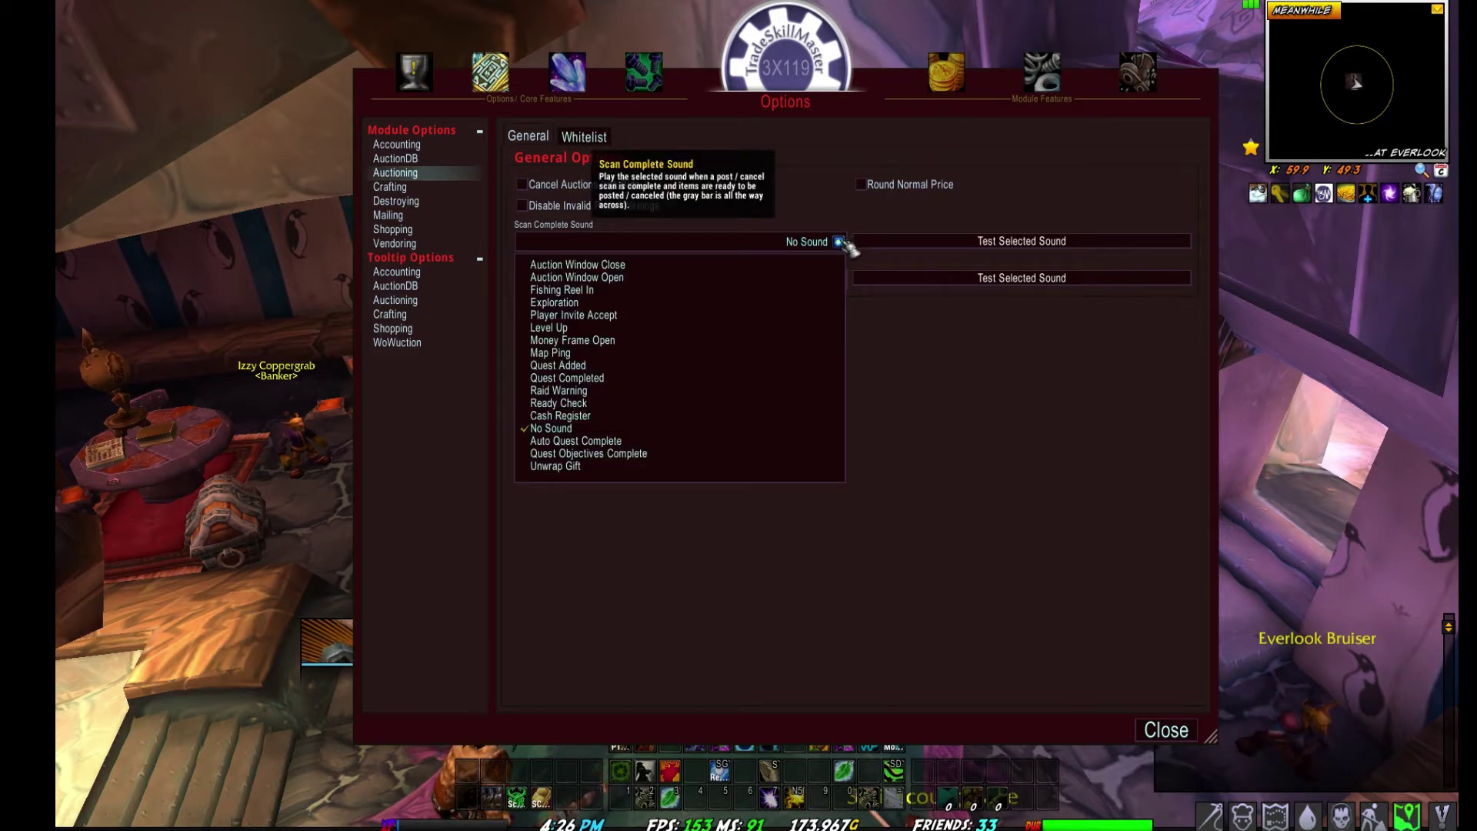
{"action": "left_click", "coordinate": [840, 241]}
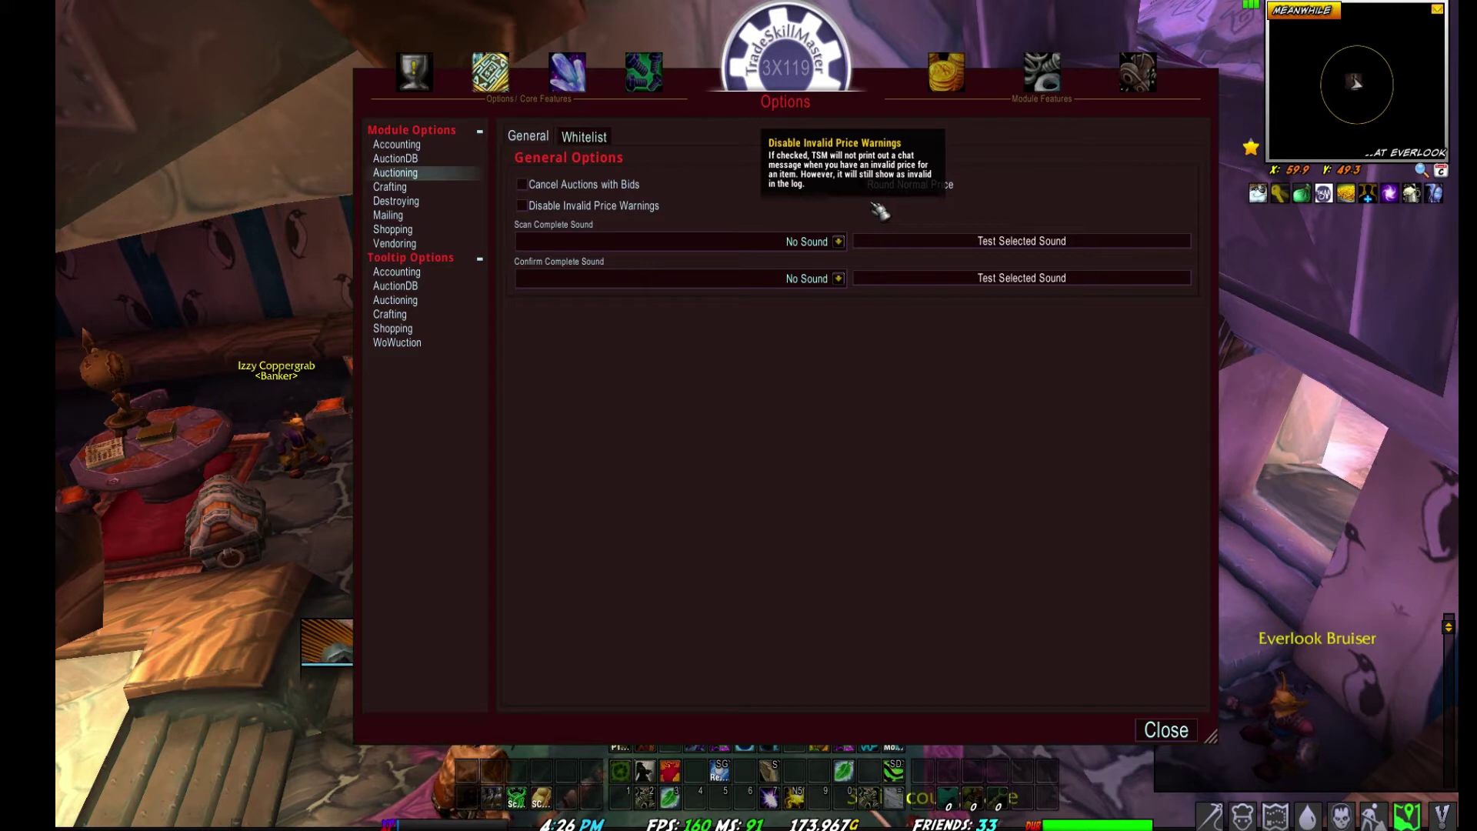
Disable invalid price warnings, set the scan-complete sound to Auction Window Open, and close the options.
{"action": "left_click", "coordinate": [838, 242]}
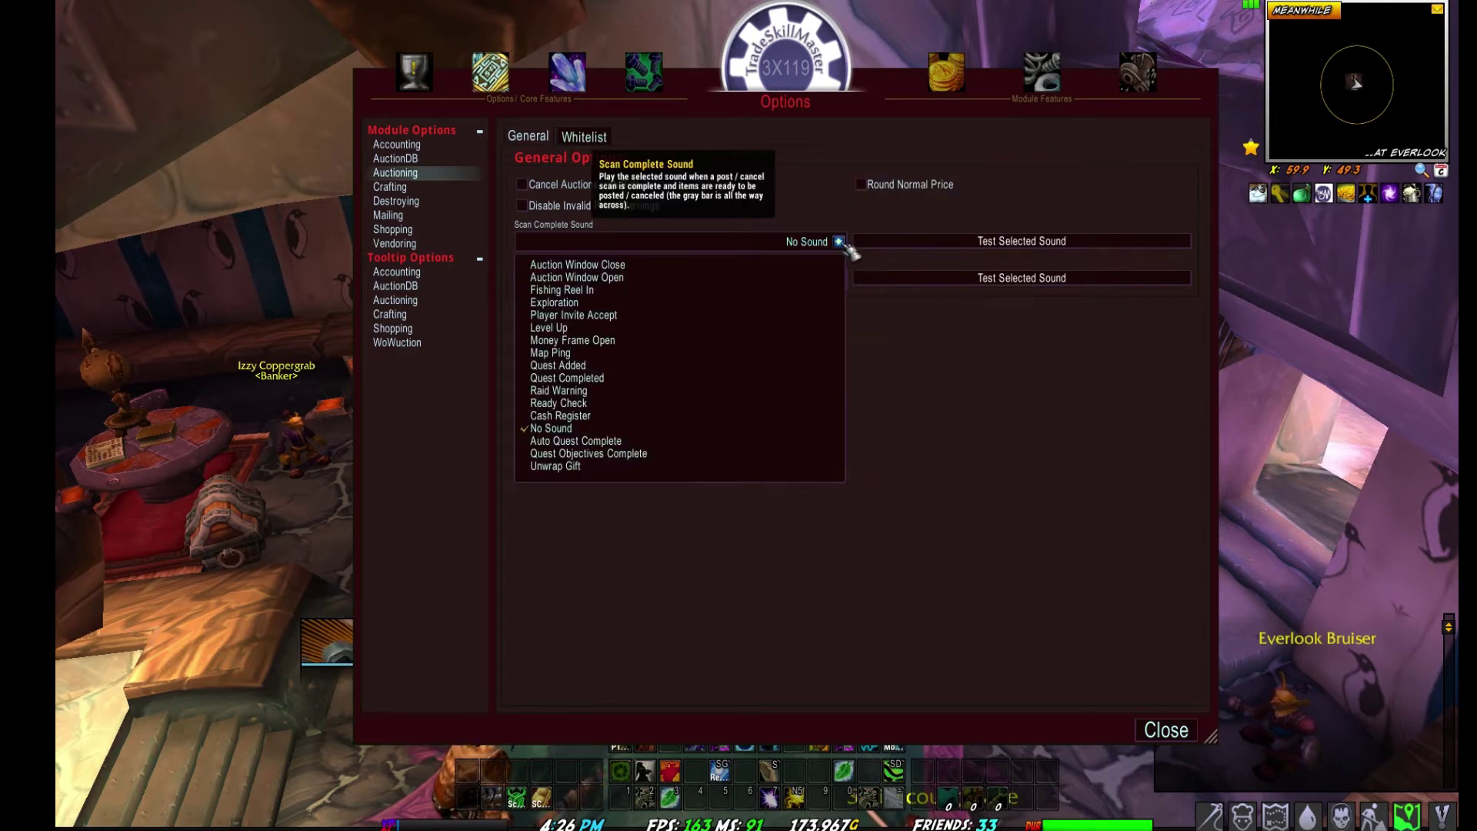
{"action": "left_click", "coordinate": [895, 206]}
{"action": "left_click", "coordinate": [838, 241]}
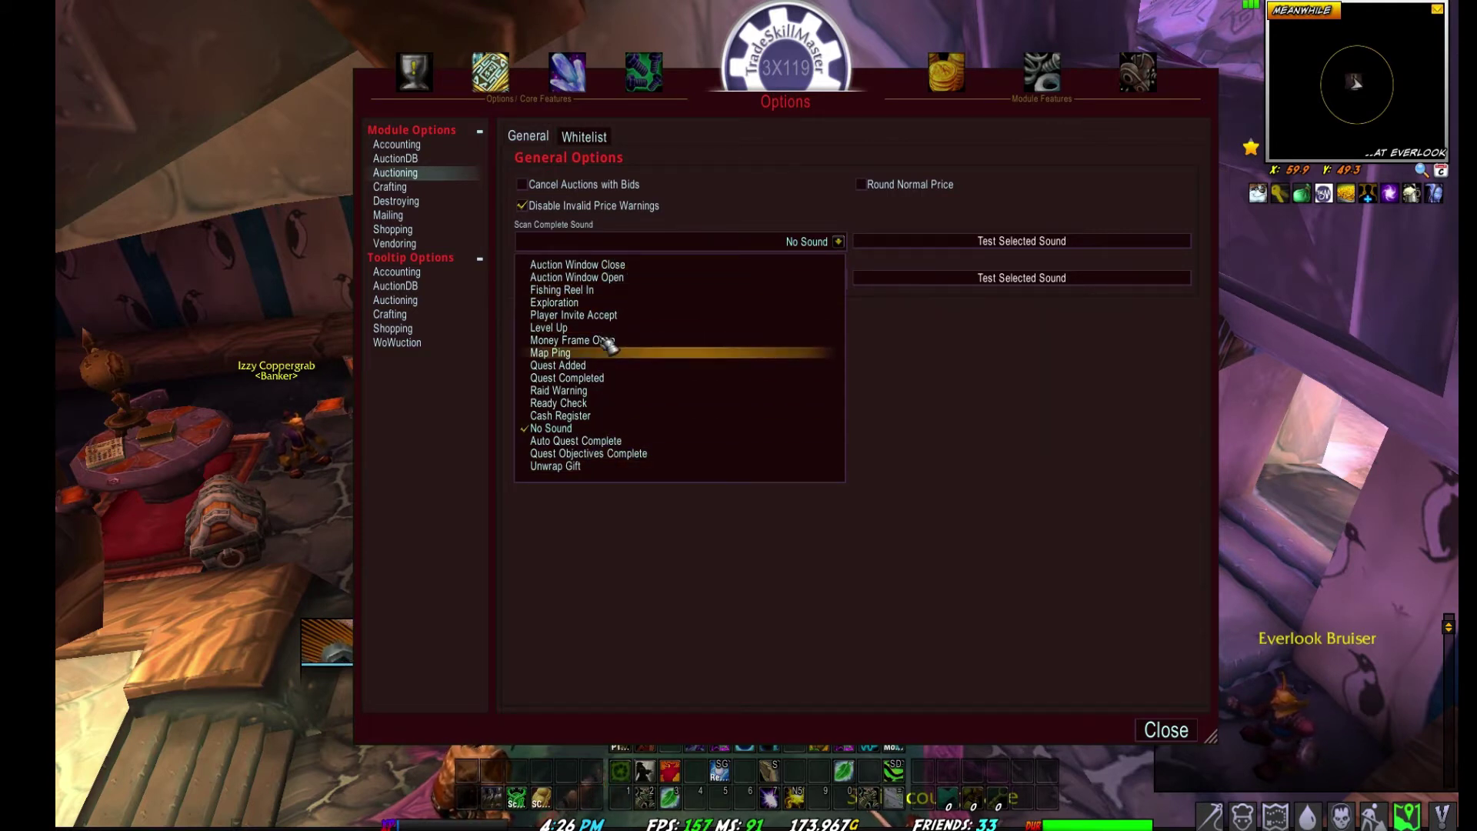
{"action": "left_click", "coordinate": [632, 266]}
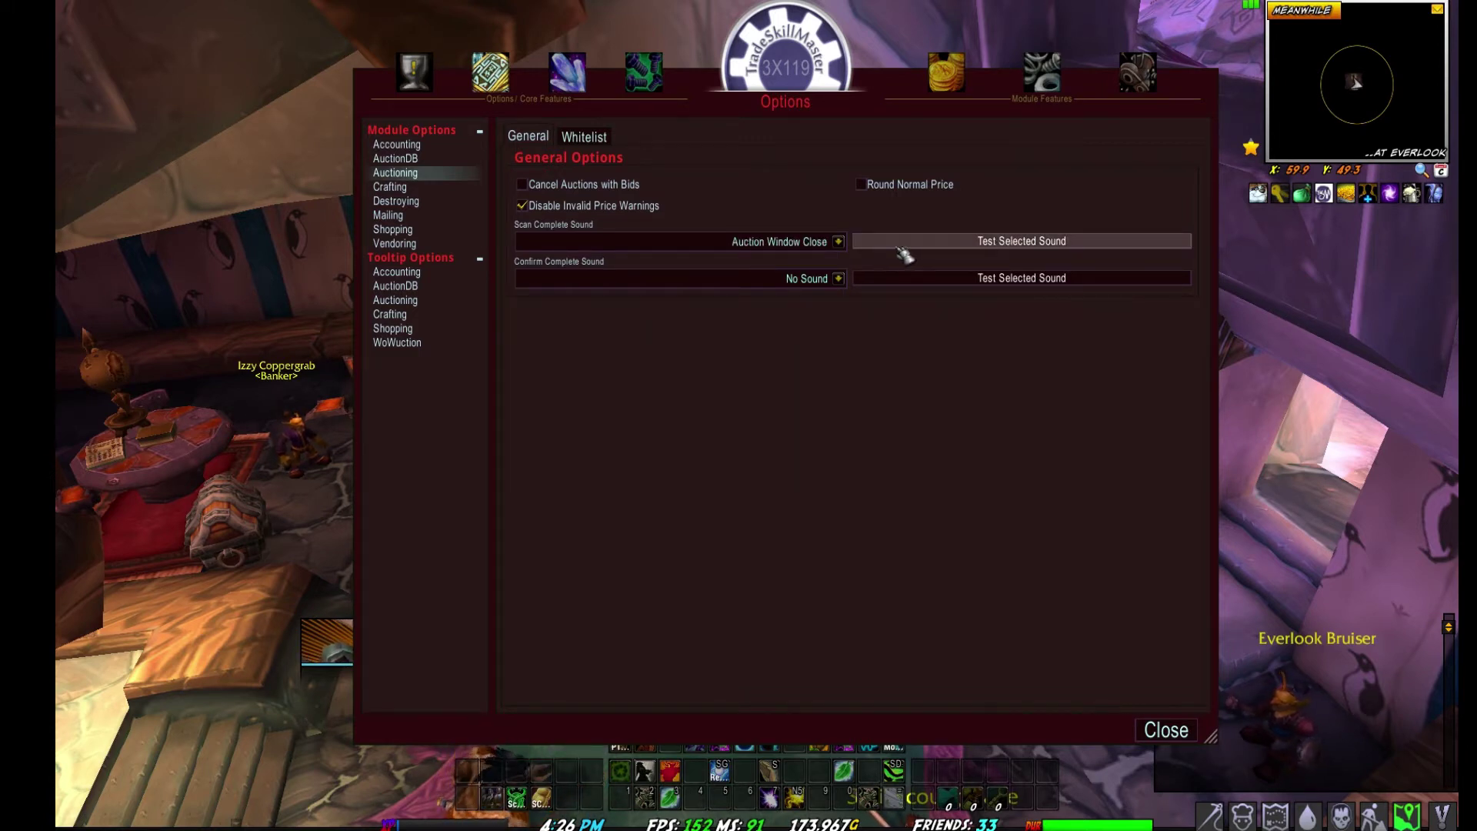
{"action": "left_click", "coordinate": [838, 241]}
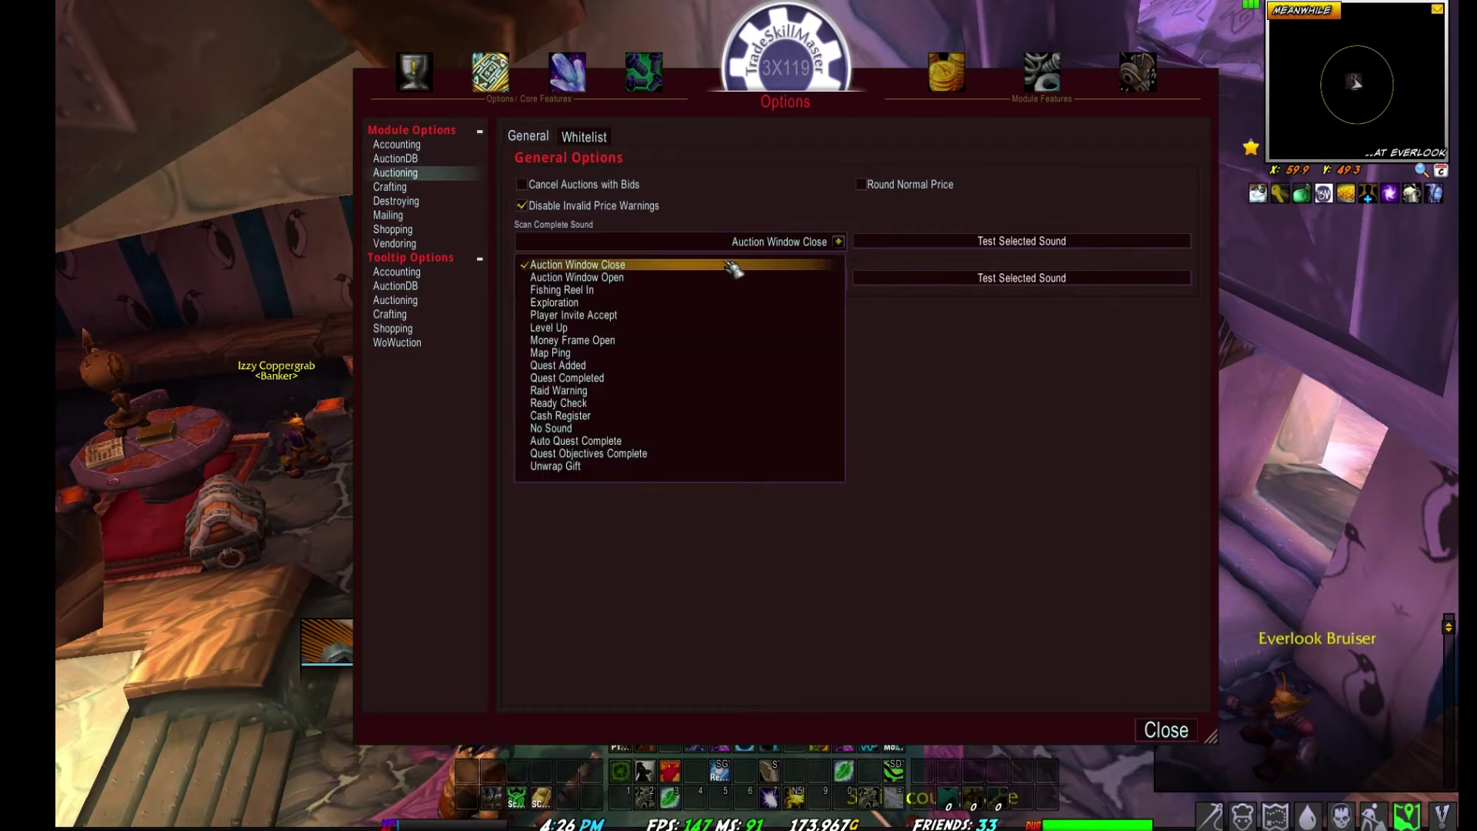
{"action": "left_click", "coordinate": [656, 278]}
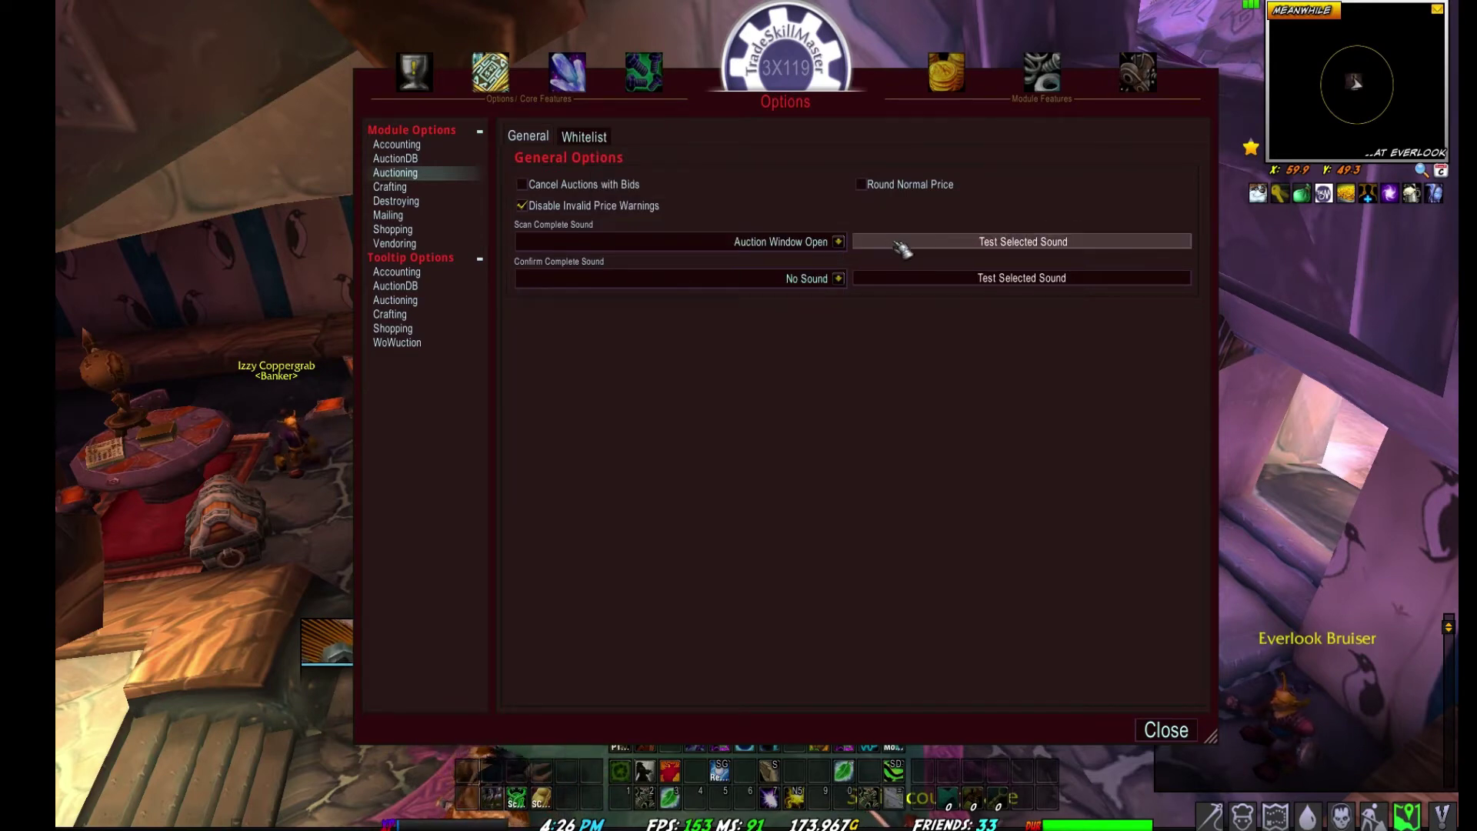
{"action": "left_click", "coordinate": [1184, 725]}
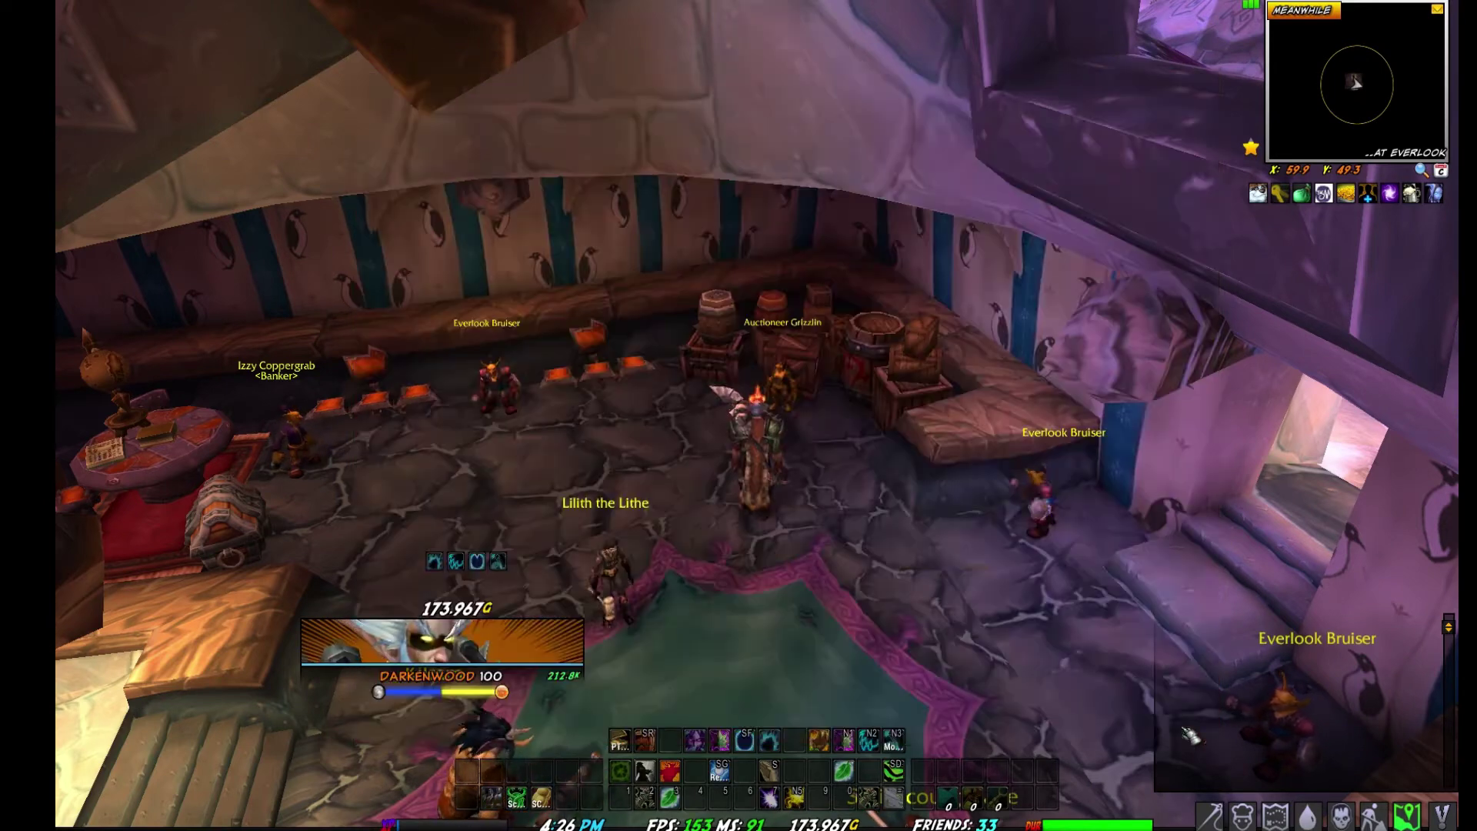